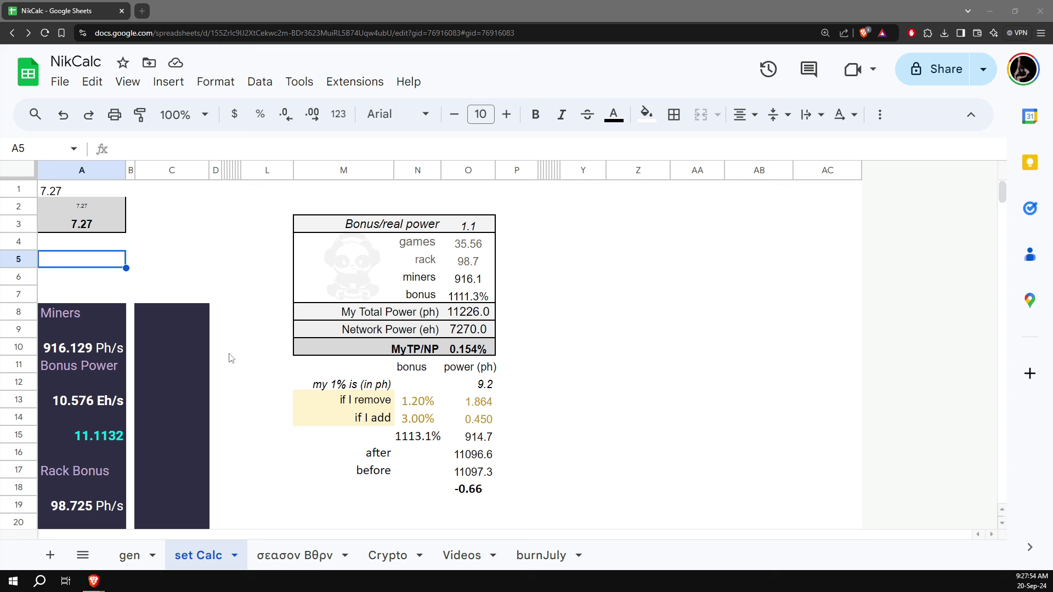
Step: Select the RollerCoin My power stats, from Miners down to the 11.226 Eh/s total
left_click(73, 316)
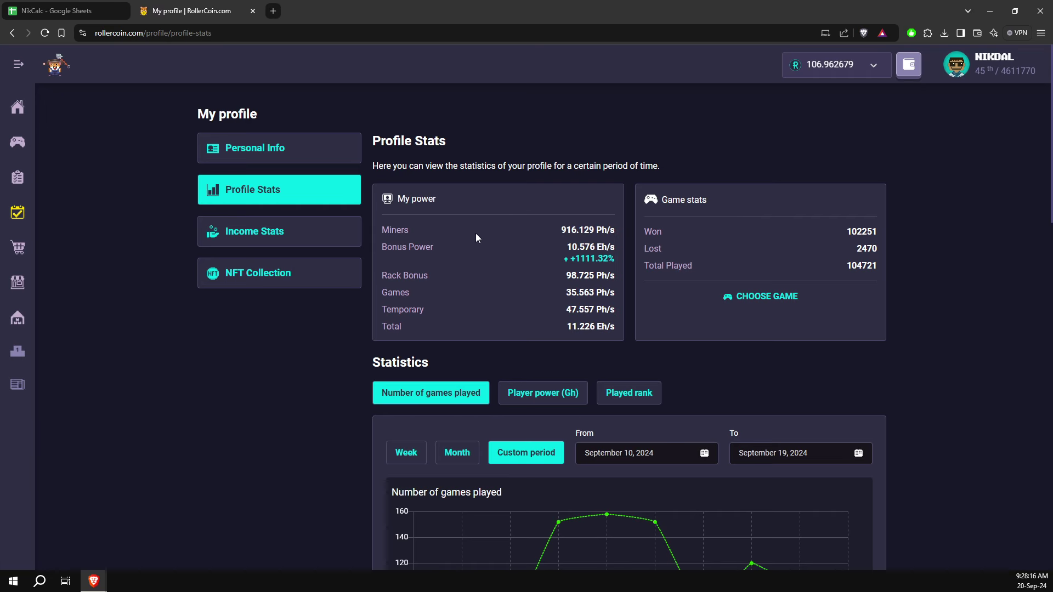
left_click_drag(379, 229, 620, 330)
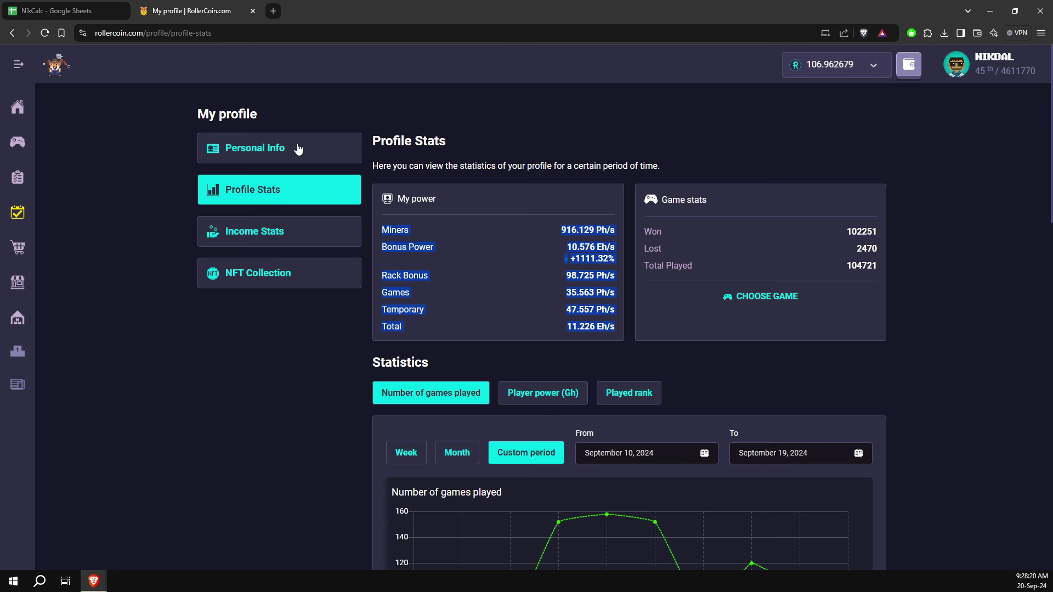
Step: Paste the copied power stats into column A from A8, then check the network power in A1
left_click(82, 11)
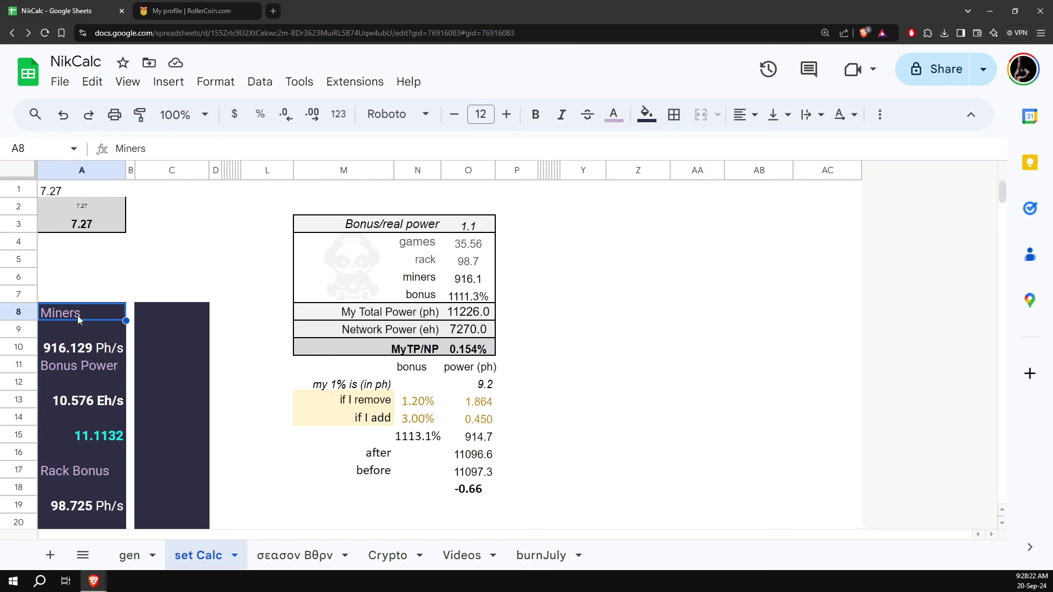
key("ctrl+v")
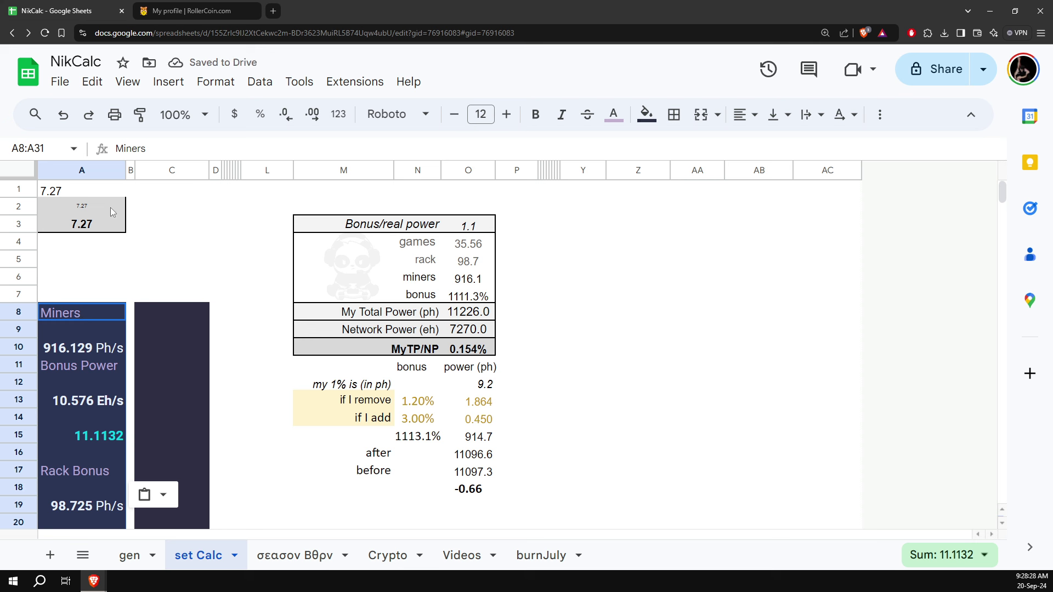
left_click(76, 196)
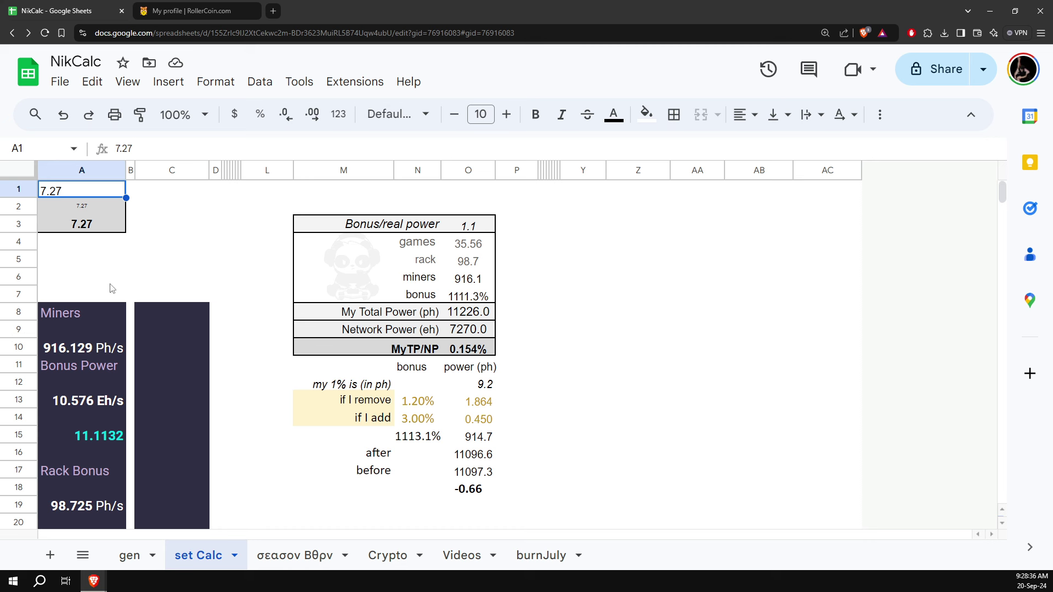
left_click(70, 217)
Step: Copy the 7.429 Zh/s network power value from the RollerCoin game page back to NikCalc
left_click(76, 194)
left_click(199, 11)
left_click(18, 108)
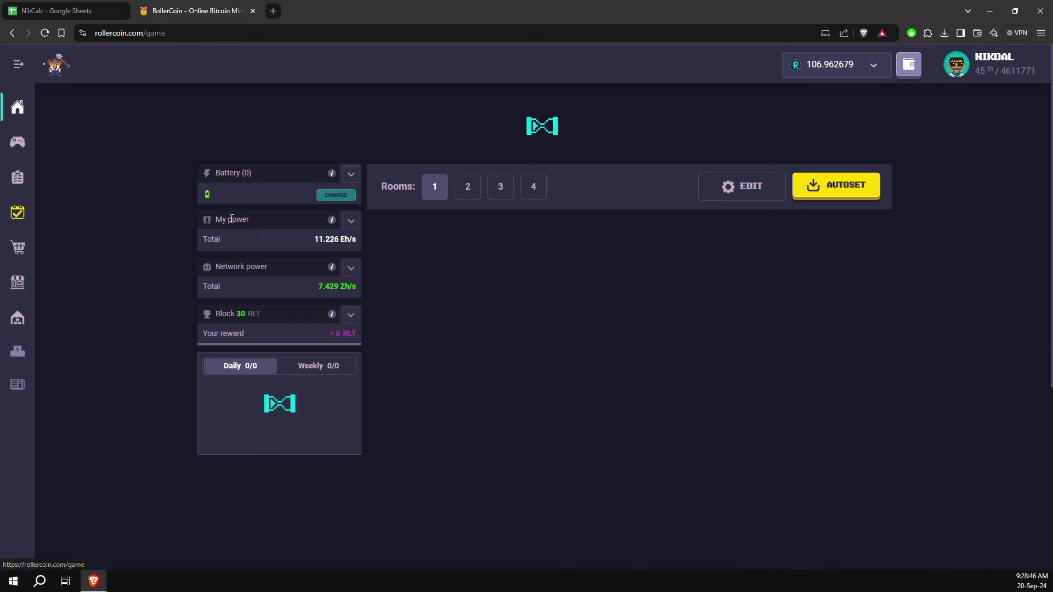
left_click_drag(333, 313, 337, 314)
key("ctrl+c")
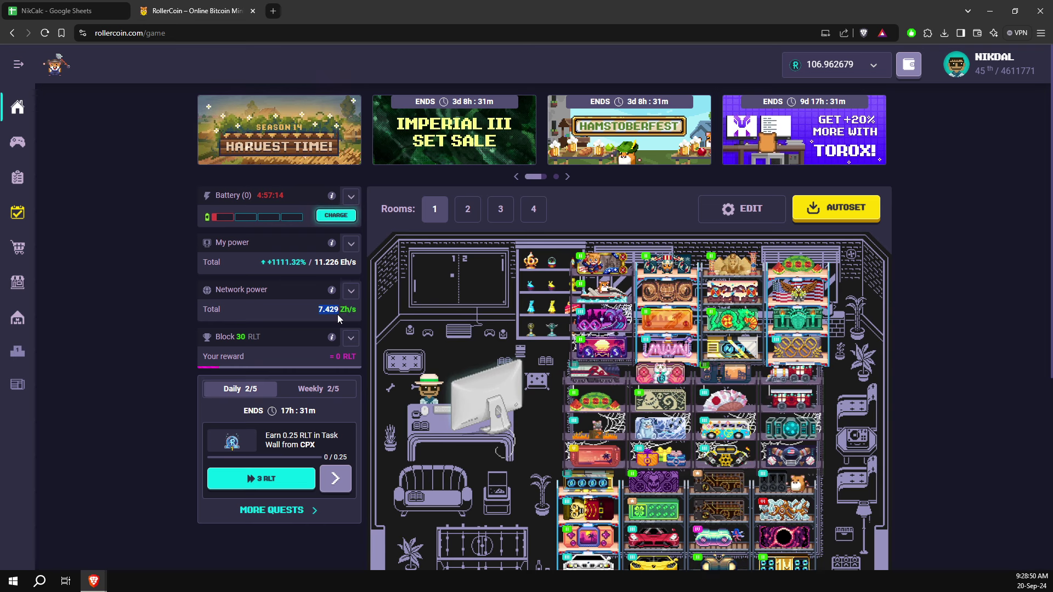
left_click(67, 11)
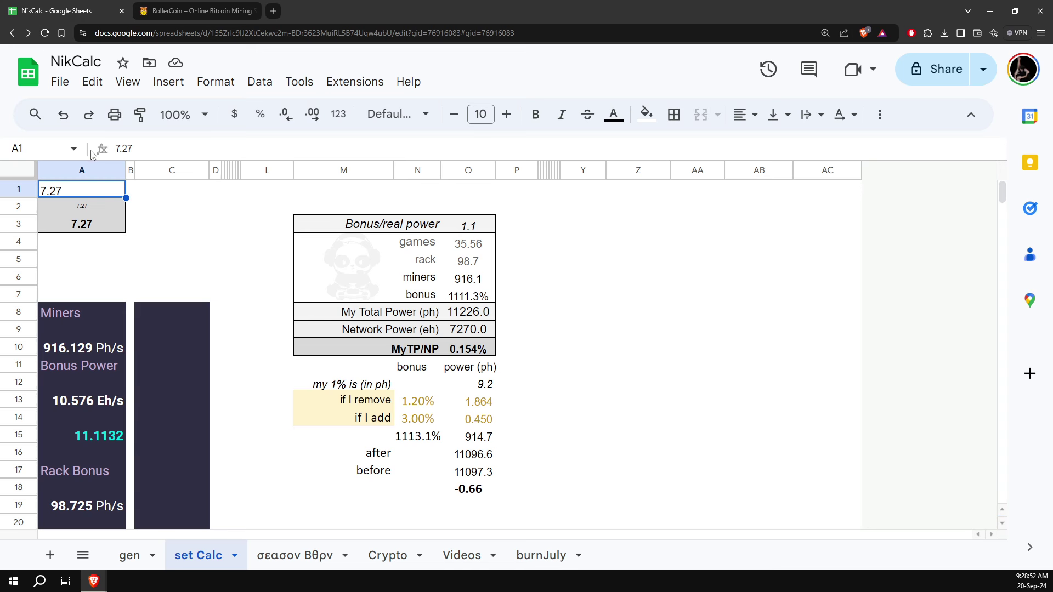
Step: Paste 7.429 into A1 and check the Sum of the power stats in A8:A15
mouse_move(81, 170)
key("ctrl+v")
key("Return")
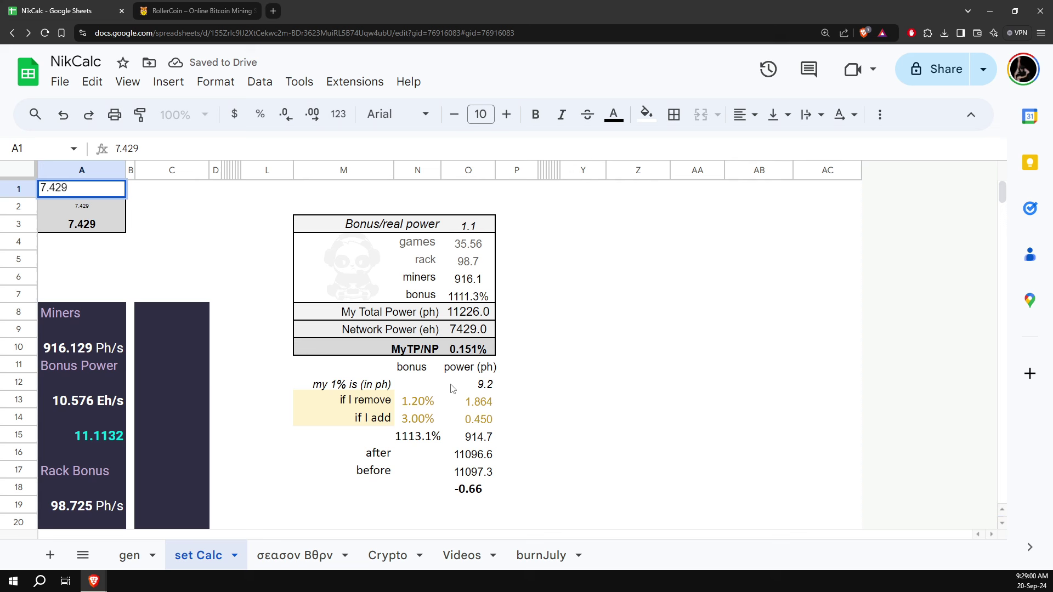
left_click_drag(54, 318, 82, 436)
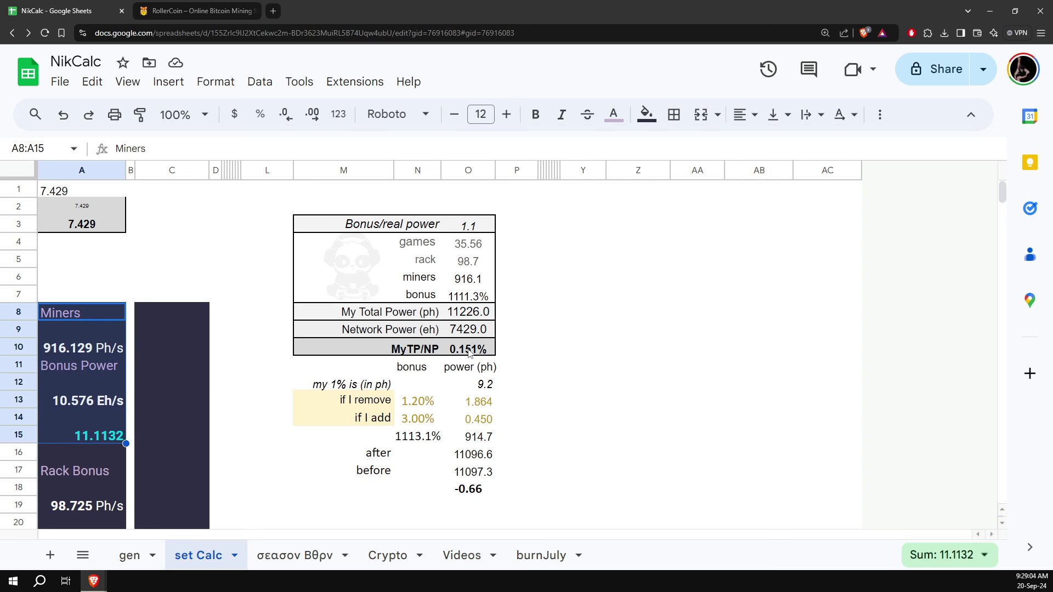
Step: Shrink the faint panda image sitting behind the power summary table
left_click(469, 351)
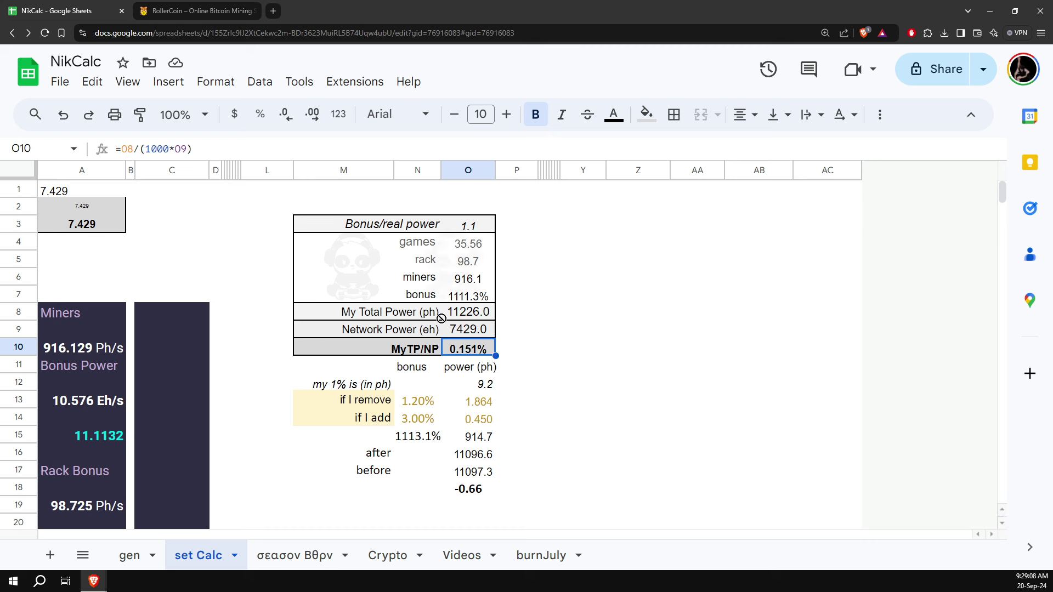
left_click(324, 311)
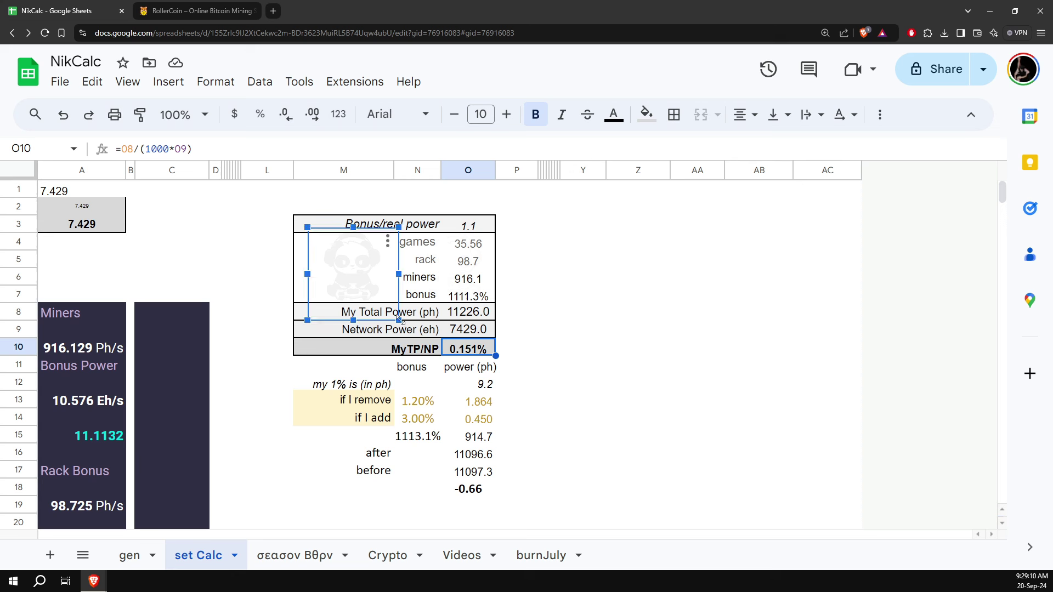
mouse_move(391, 318)
left_mouse_down()
mouse_move(374, 300)
mouse_move(468, 316)
left_mouse_up()
Step: Inspect the My Total Power, Network Power and MyTP/NP (0.151%) formulas
left_click(470, 317)
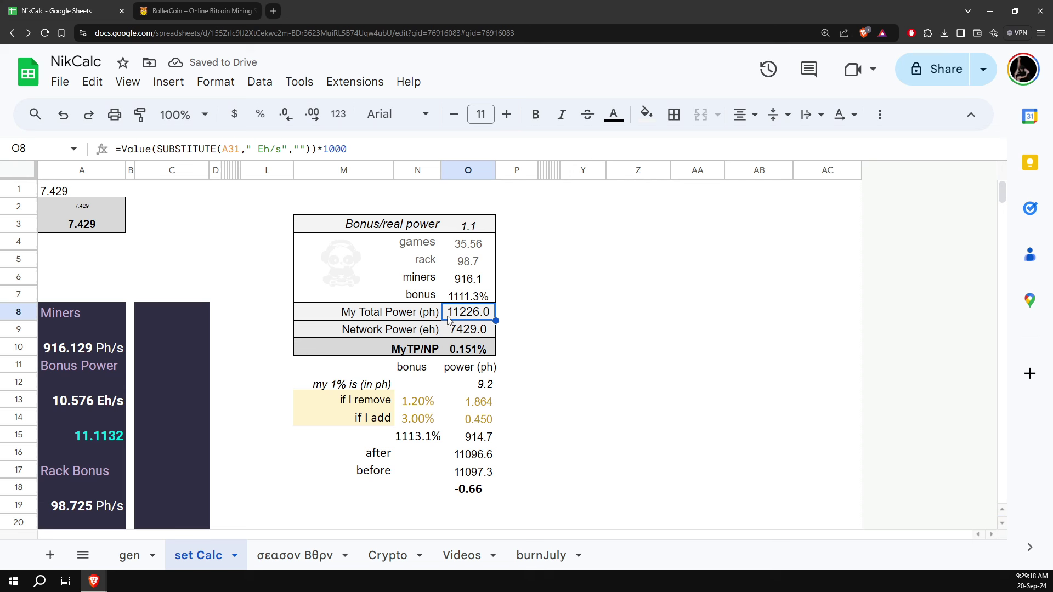
left_click(395, 329)
left_click(471, 334)
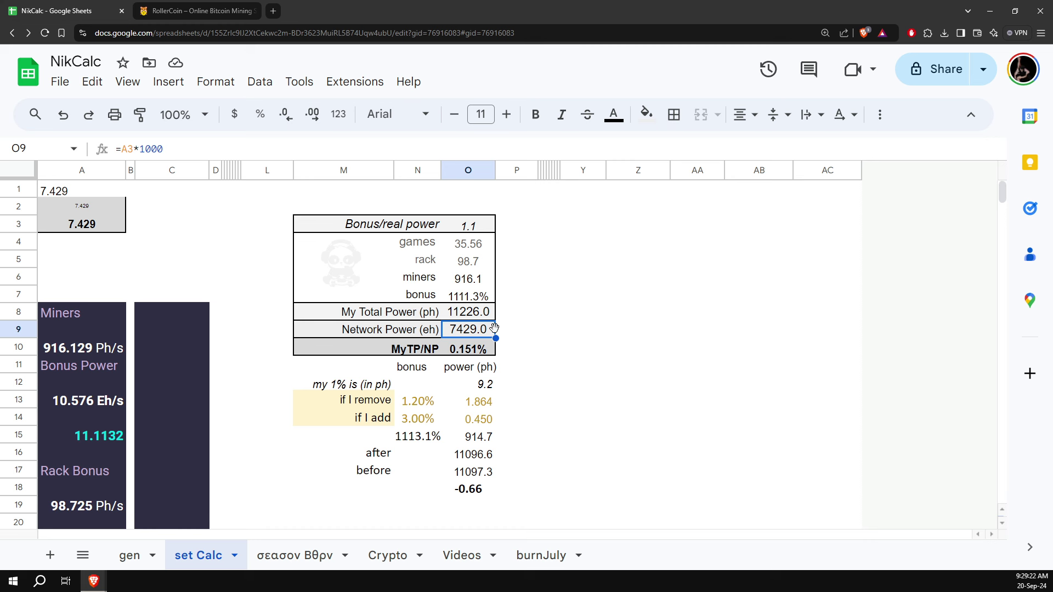
left_click(475, 352)
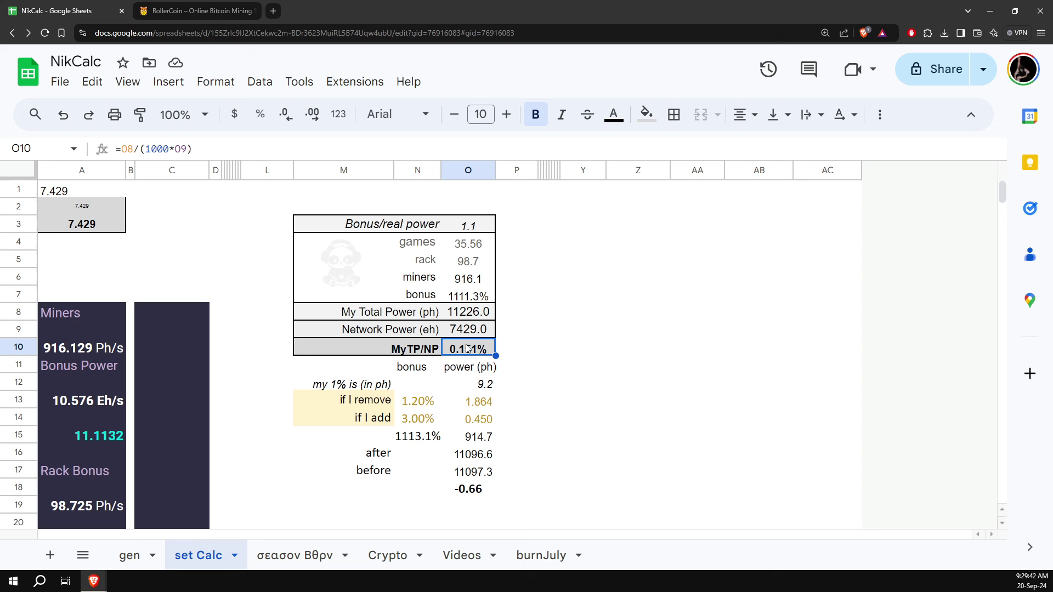
left_click(467, 335)
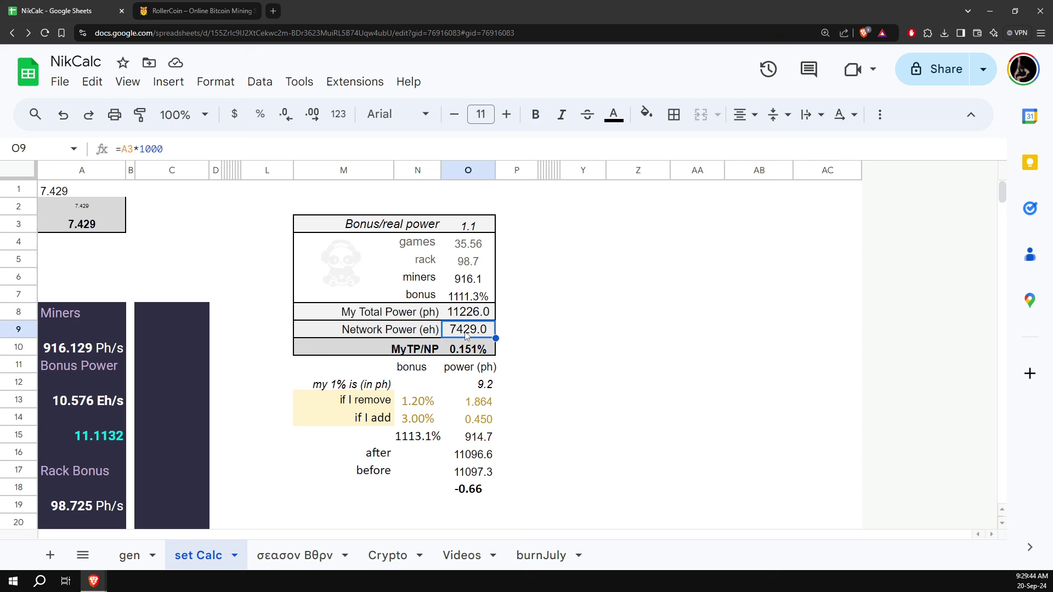
left_click(472, 319)
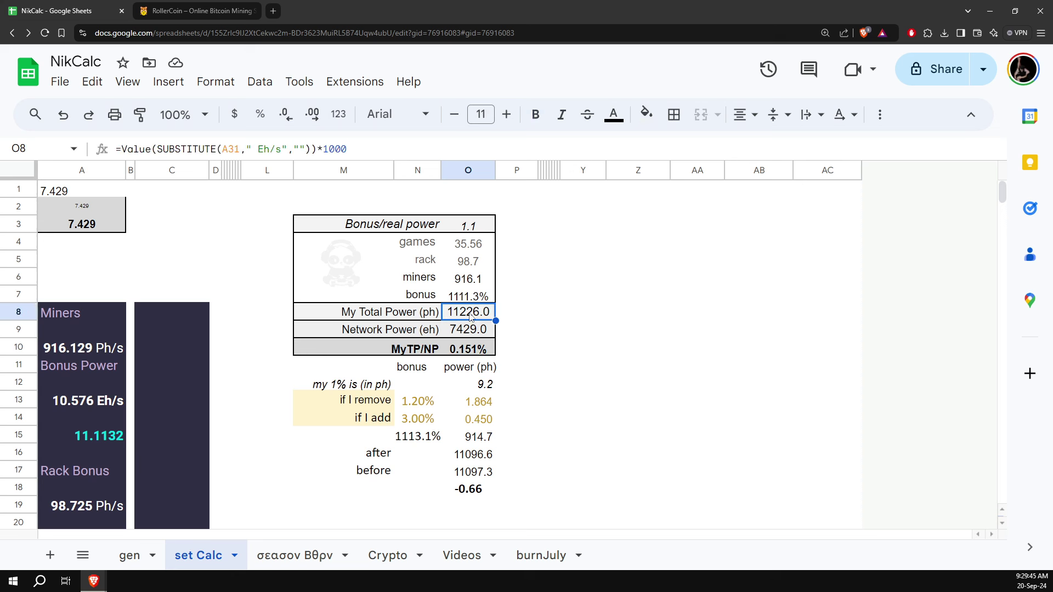
left_click(475, 351)
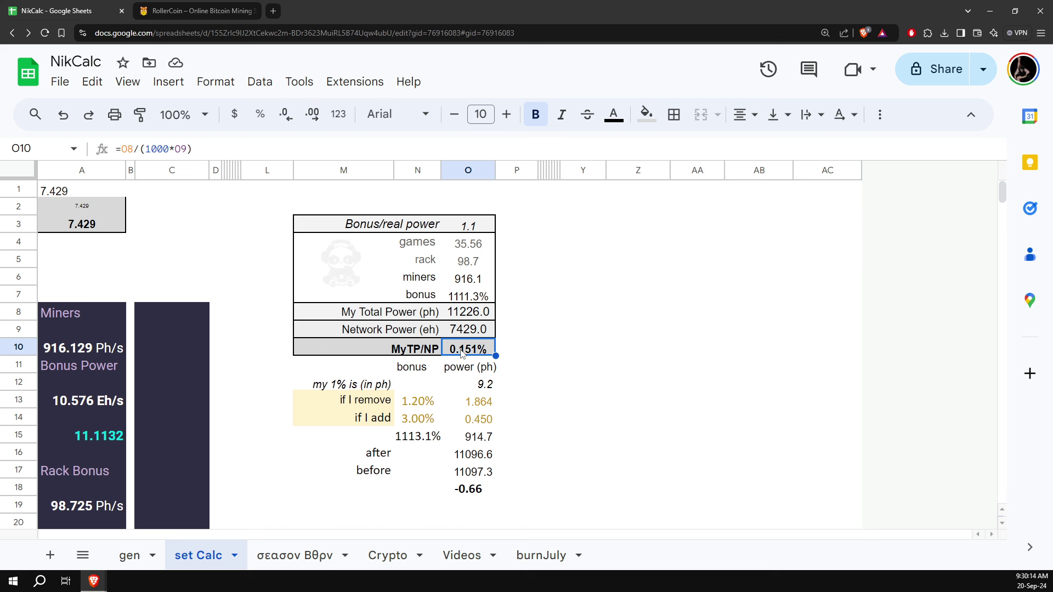
double_click(462, 353)
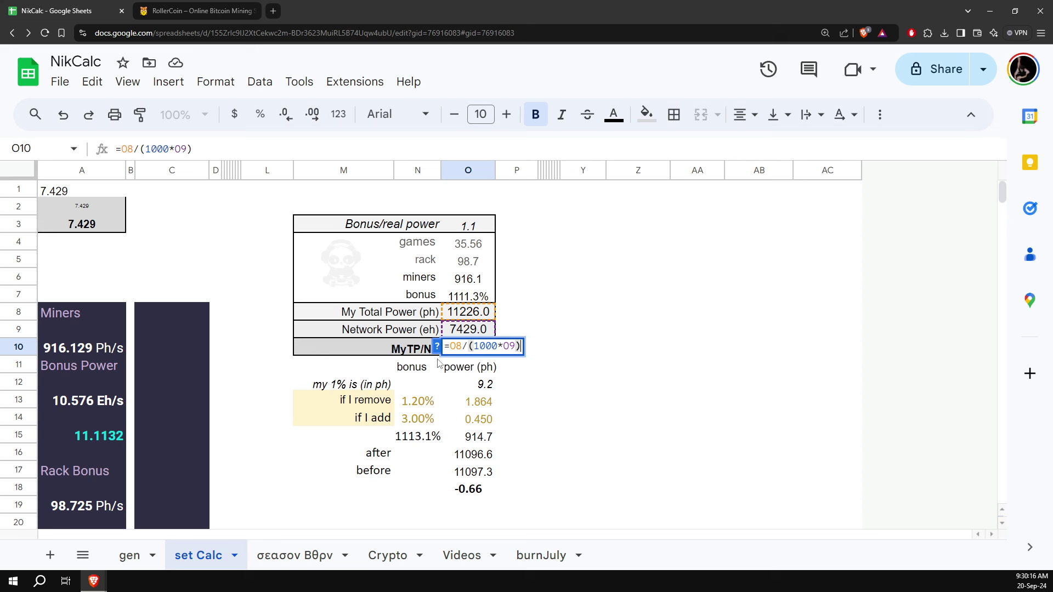
key("Escape")
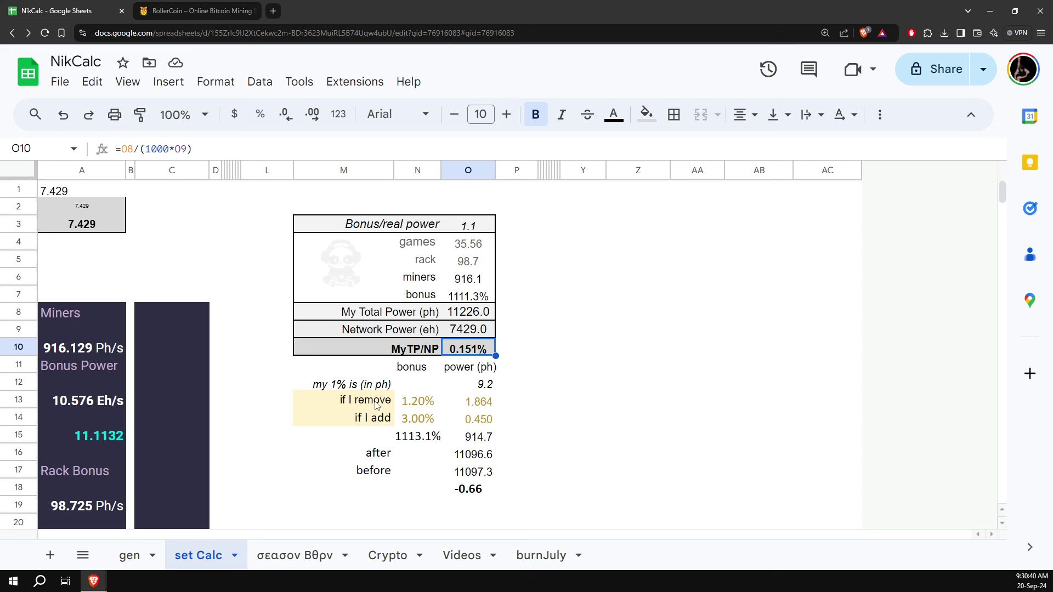
Step: Review the current scenario inputs: 1.2% and 1.864 removed, 3.00% and 0.45 added
left_click(421, 405)
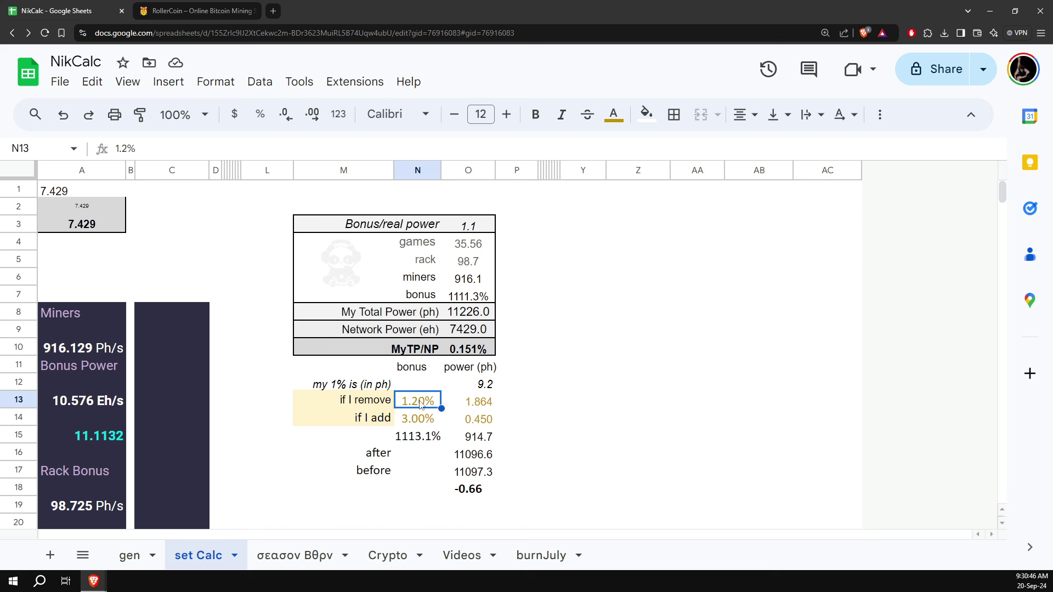
key("Right")
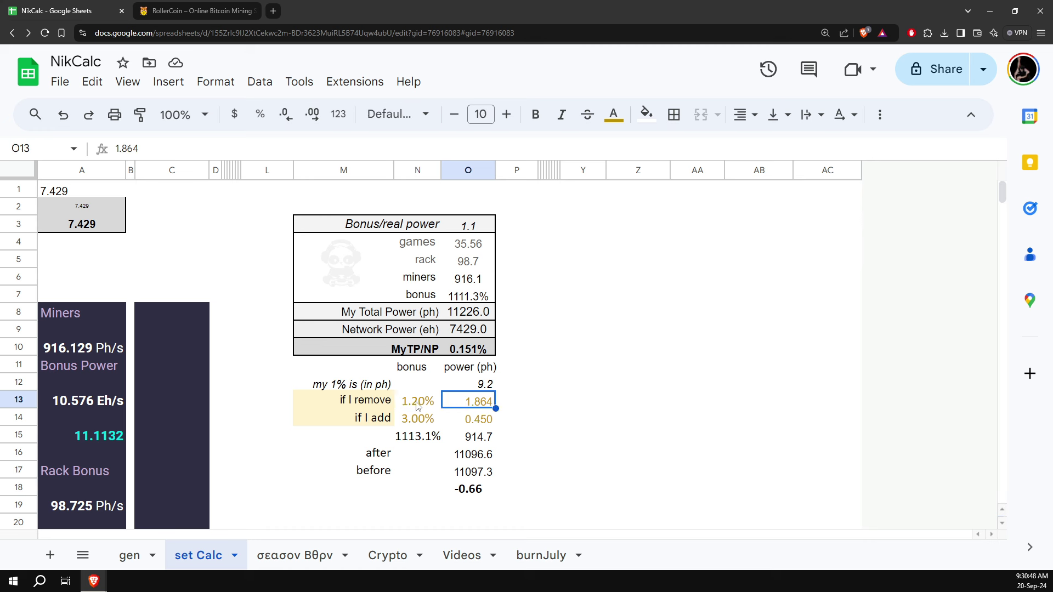
left_click(417, 406)
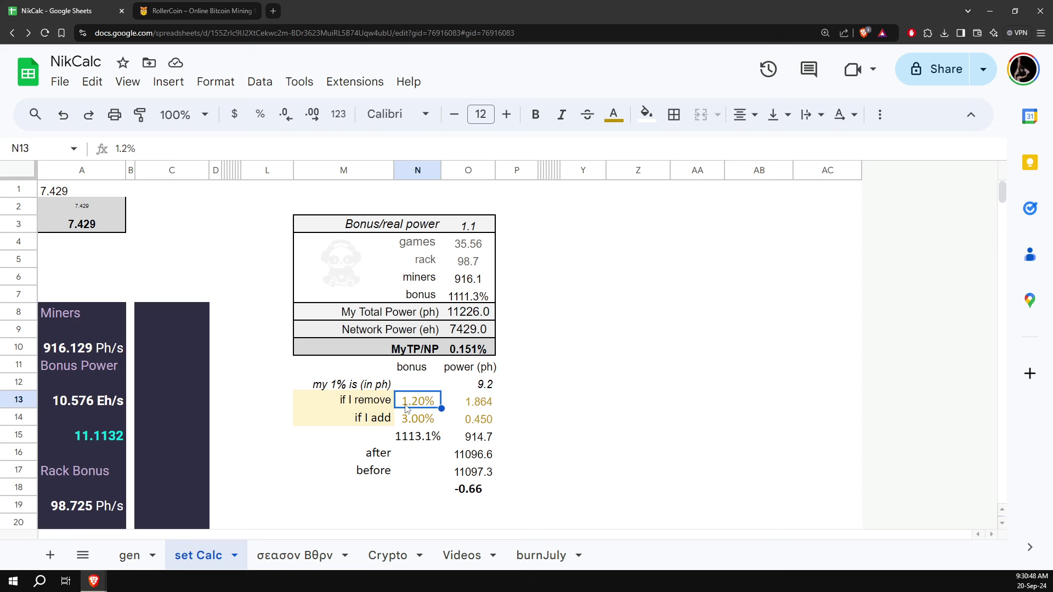
left_click(481, 406)
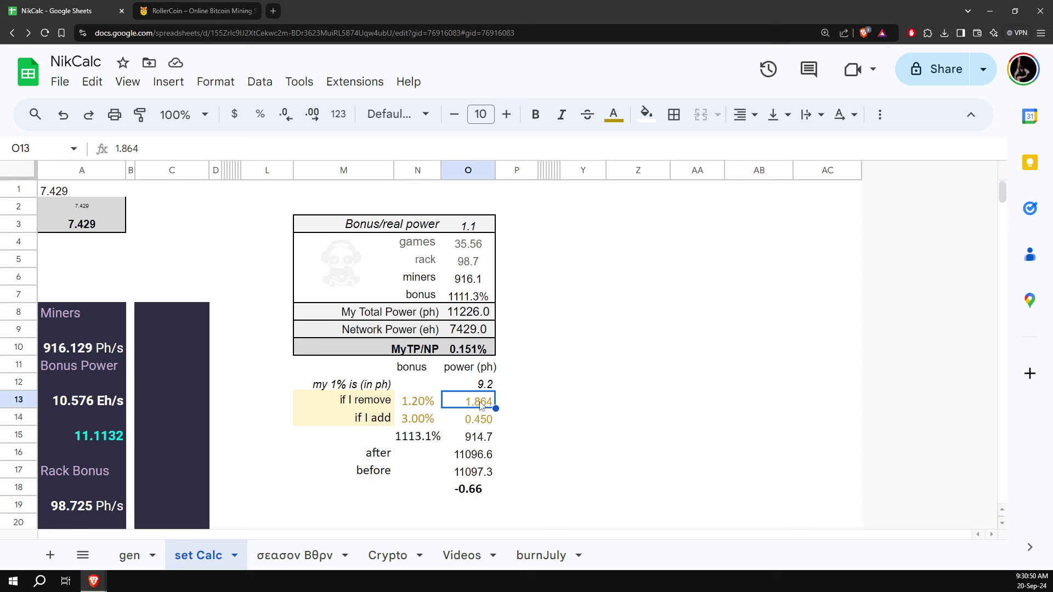
left_click(418, 420)
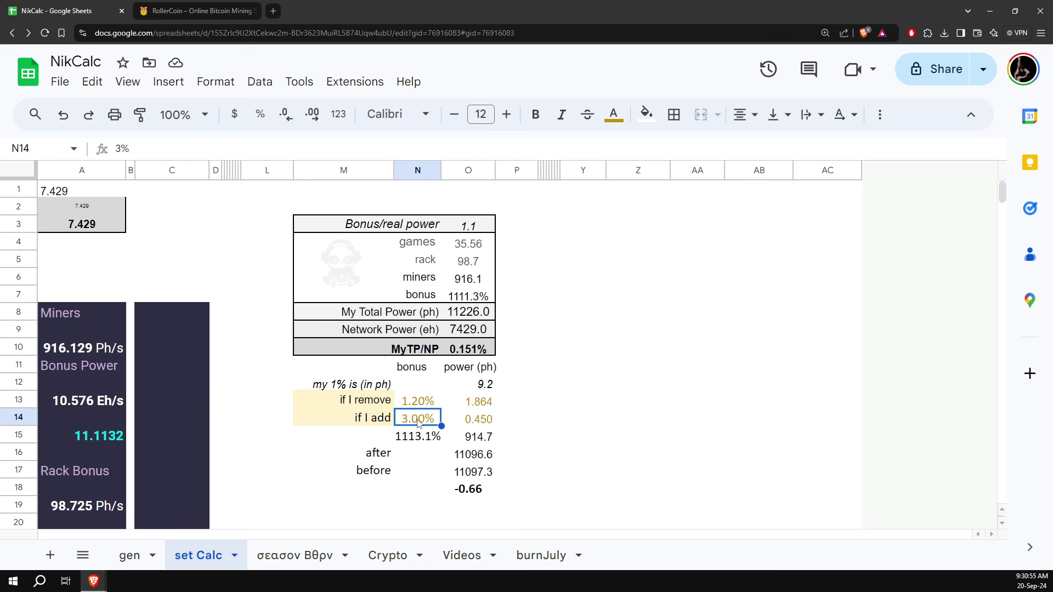
left_click(466, 423)
left_click(428, 419)
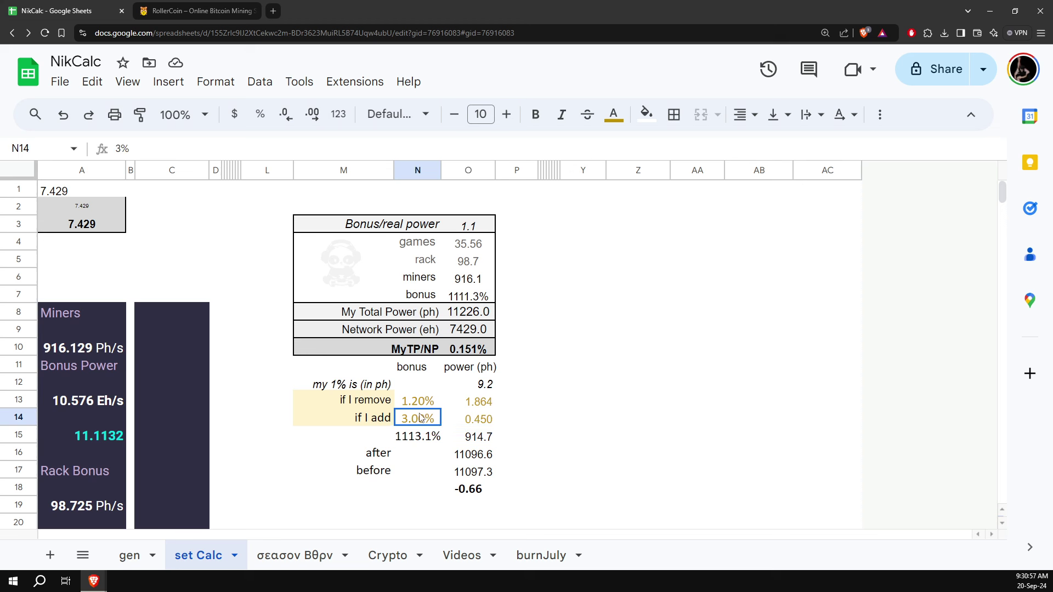
left_click(472, 420)
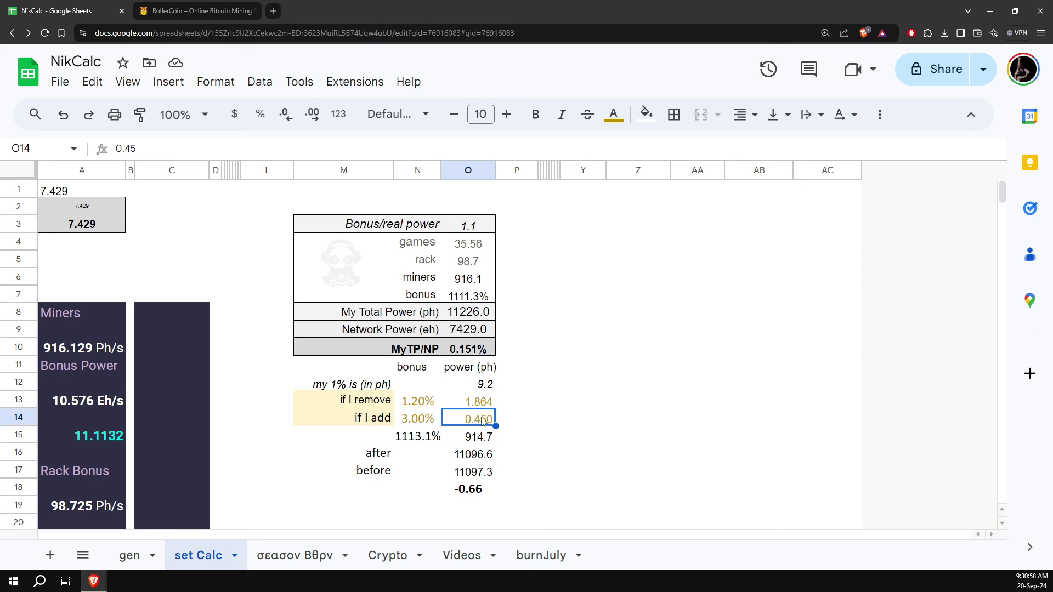
Step: Examine how the -0.66 net power change and total power are calculated
left_click(481, 492)
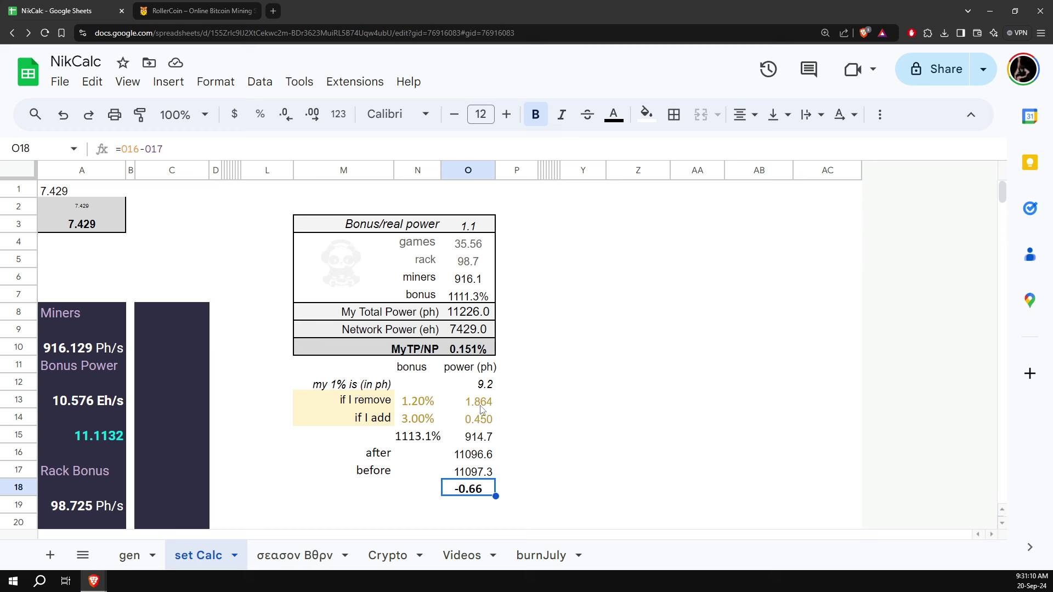
left_click(473, 317)
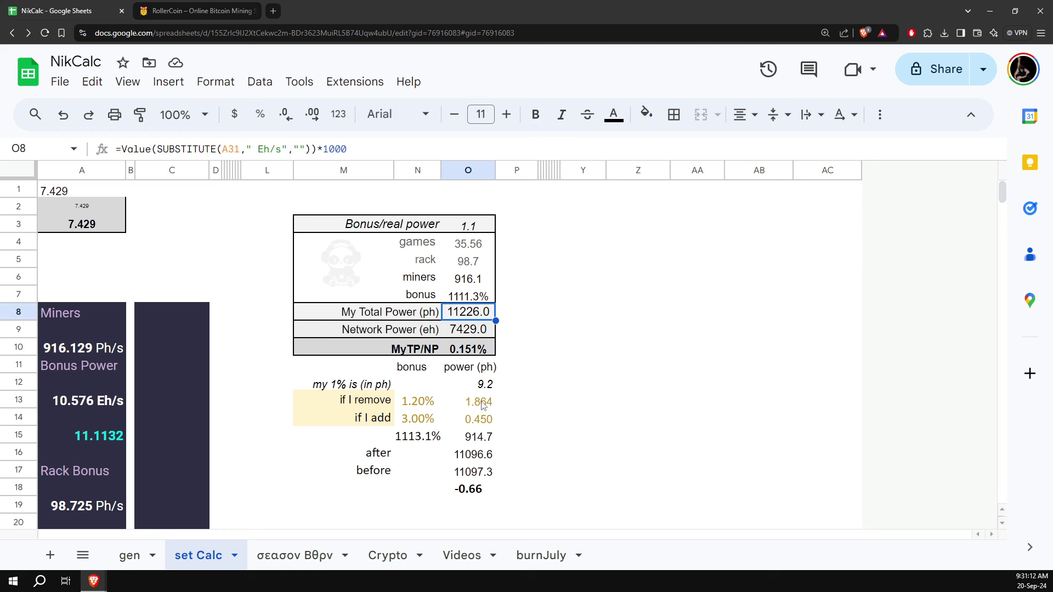
left_click(480, 402)
left_click(482, 421)
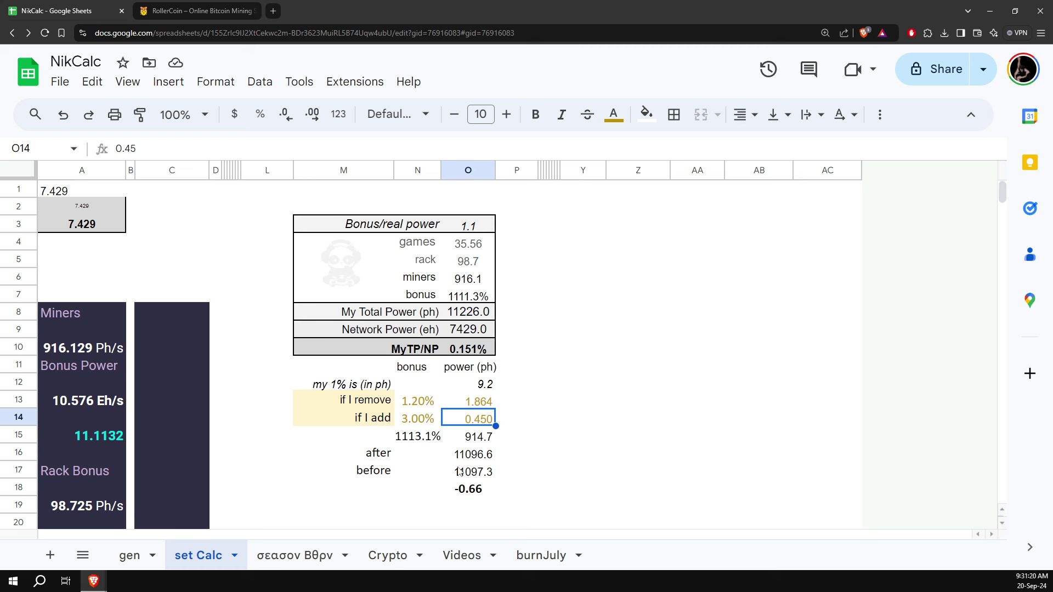
left_click(480, 491)
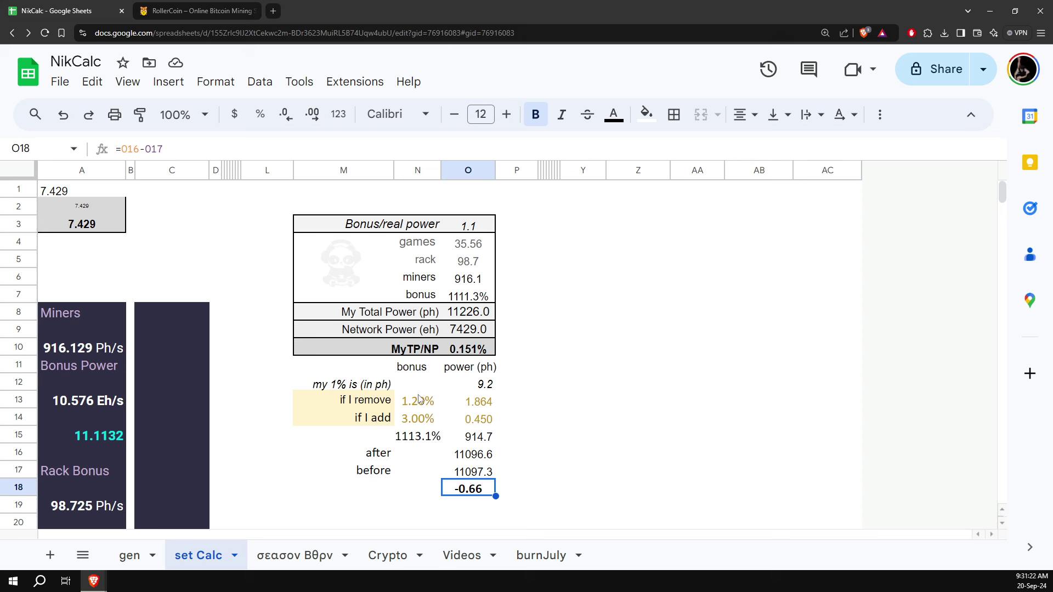
left_click_drag(420, 400, 461, 419)
left_click(475, 494)
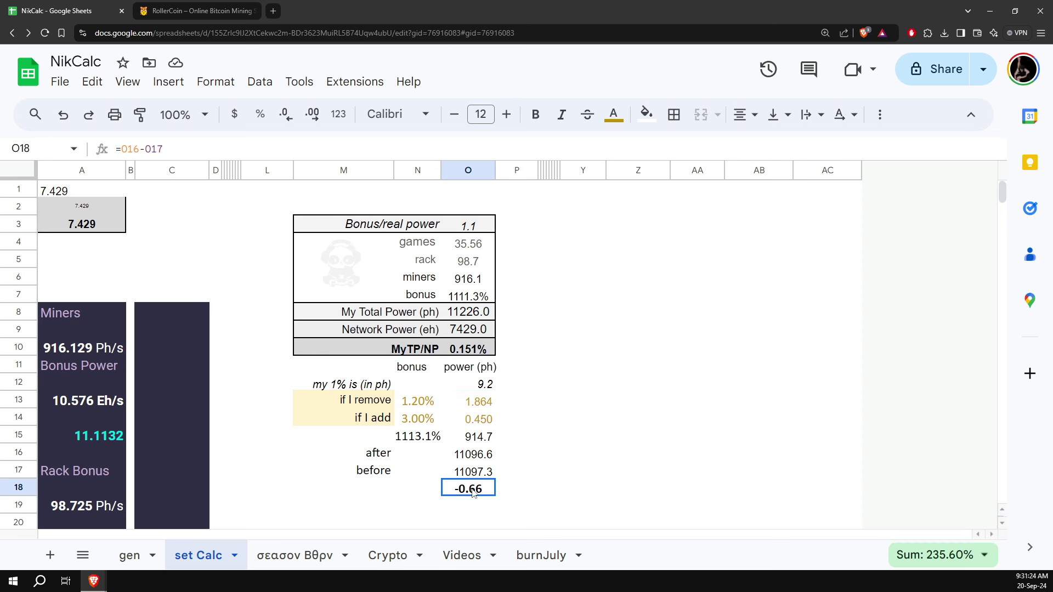
left_click_drag(417, 402, 472, 421)
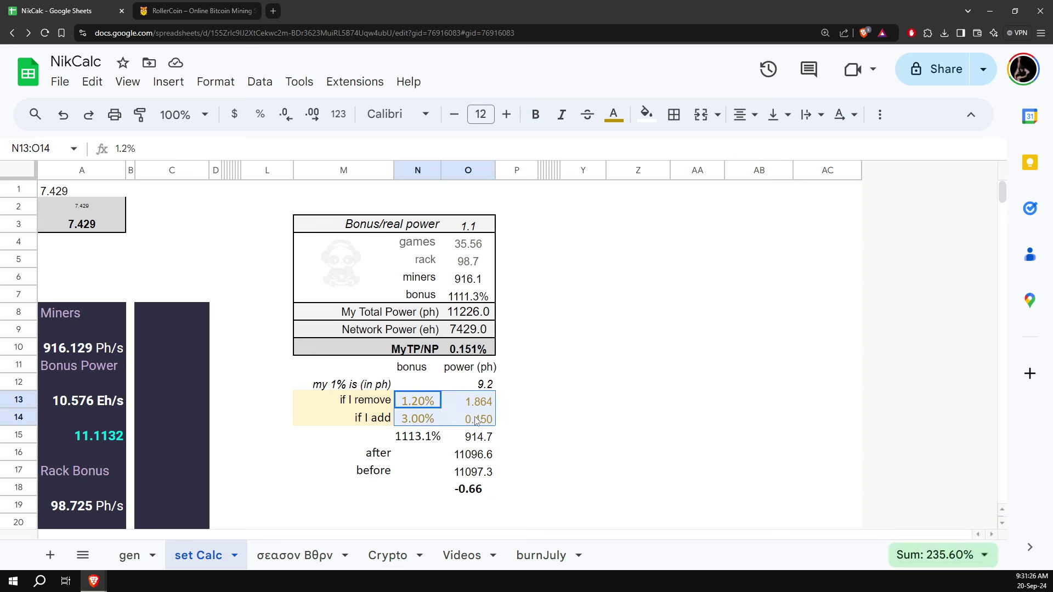
Step: Set the removed item to 1% bonus and 2.1 power
left_click(428, 408)
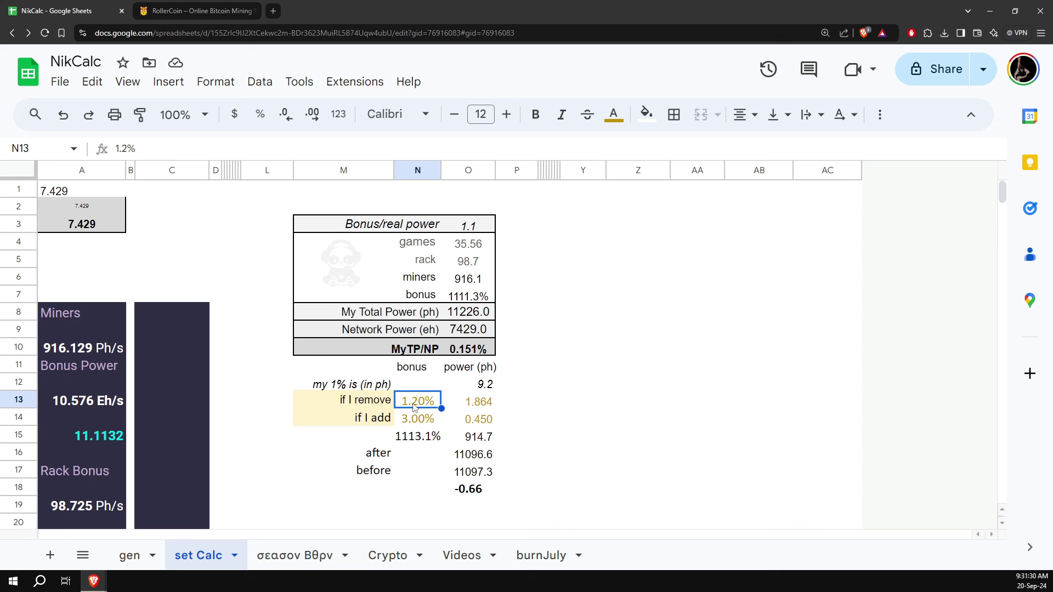
double_click(414, 404)
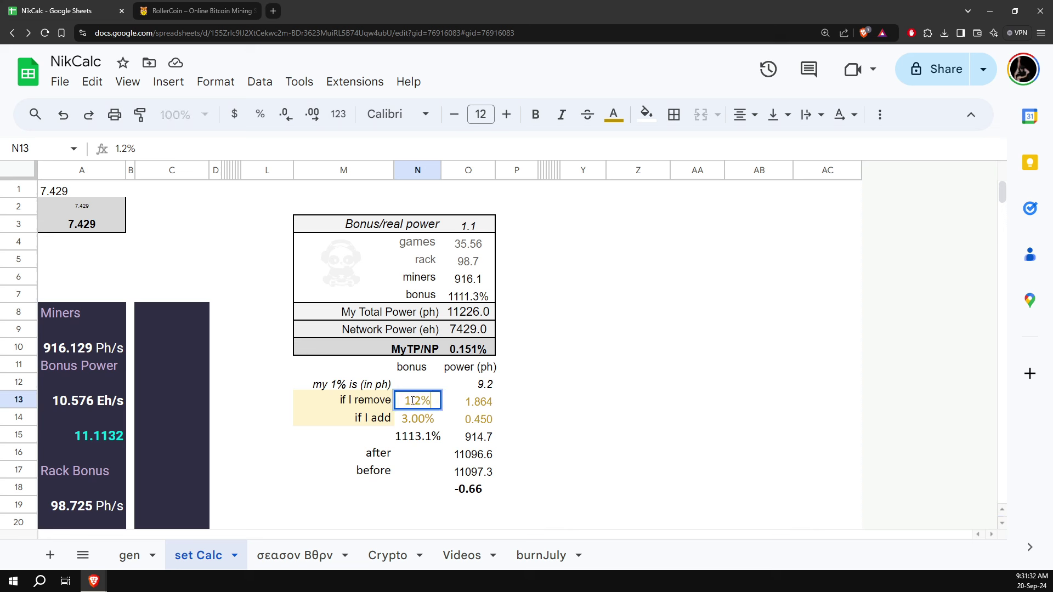
left_click_drag(414, 401, 487, 406)
key("BackSpace")
key("Return")
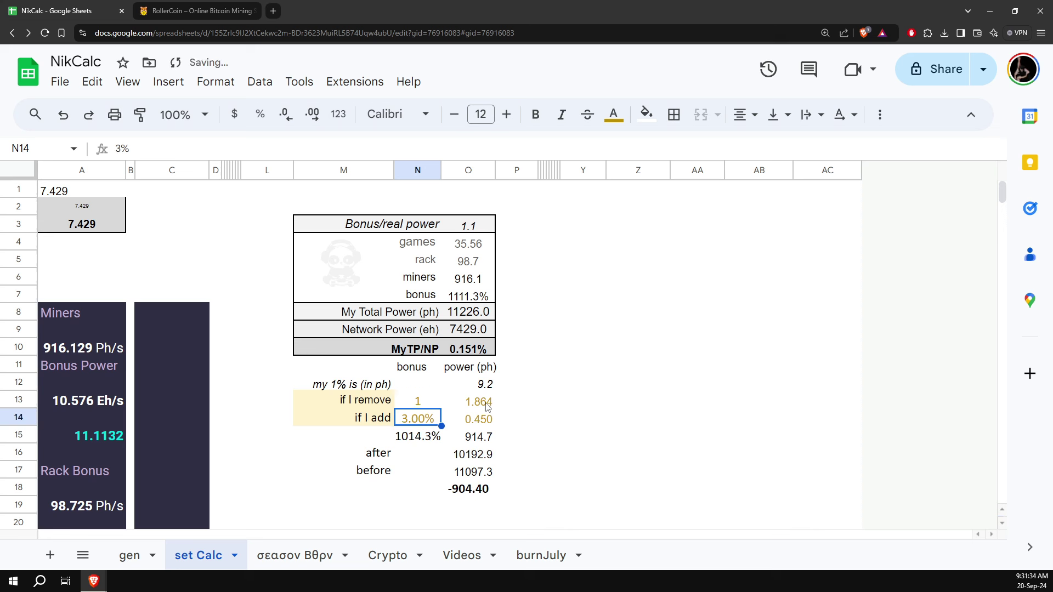
key("Up")
key("Return")
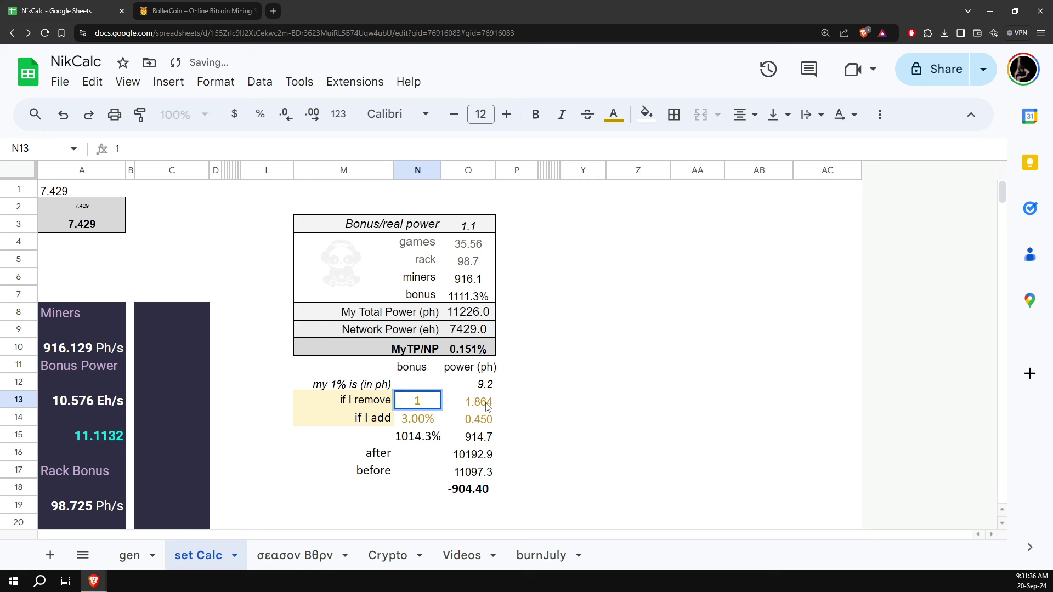
type("%")
key("Return")
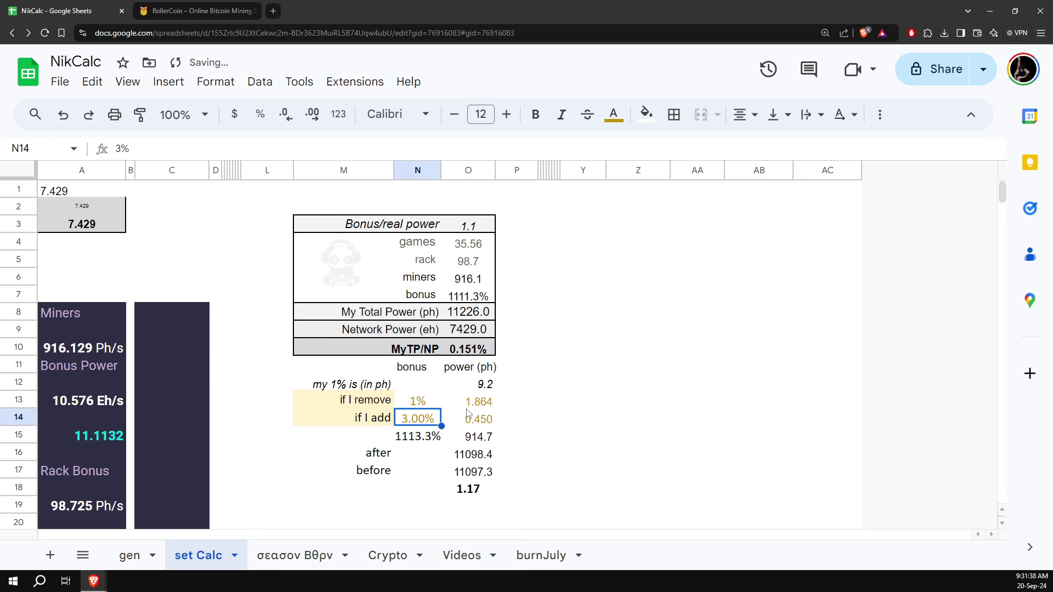
left_click(469, 405)
type("2.1")
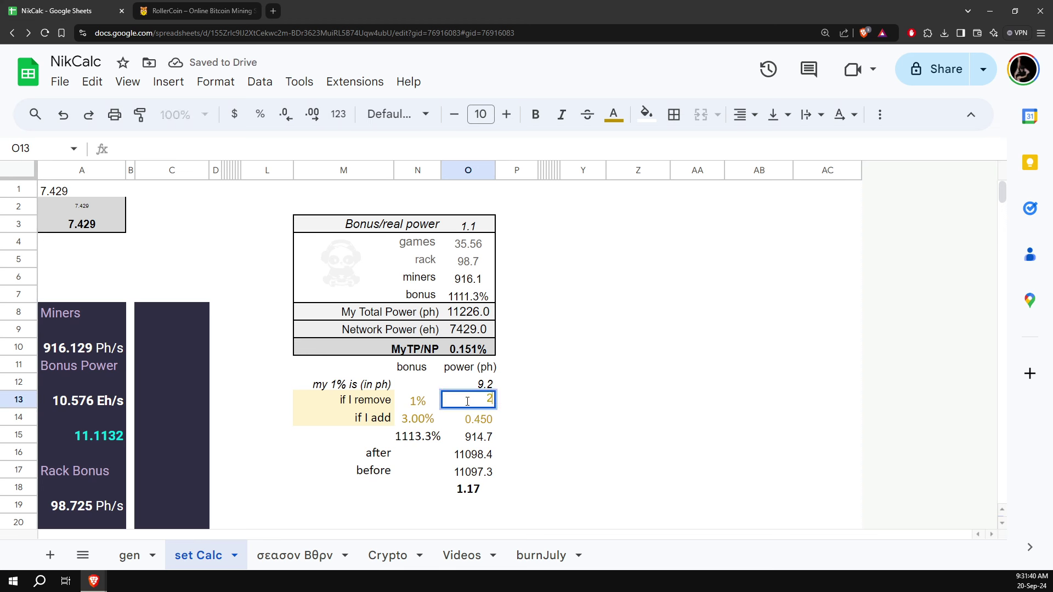
key("Return")
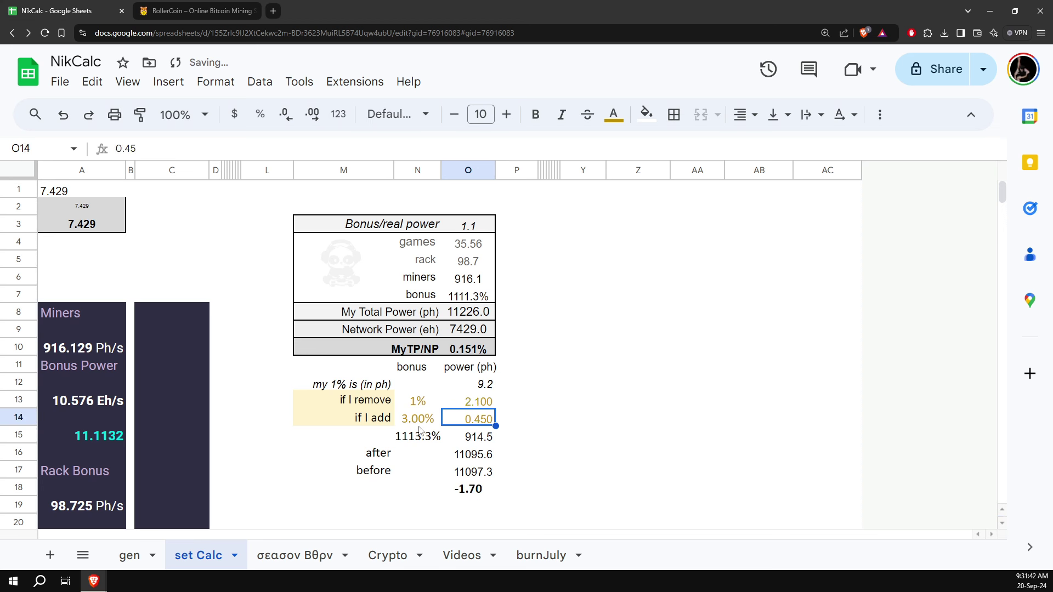
Step: Raise the added item's bonus from 3% to 4%
left_click(421, 423)
type("4")
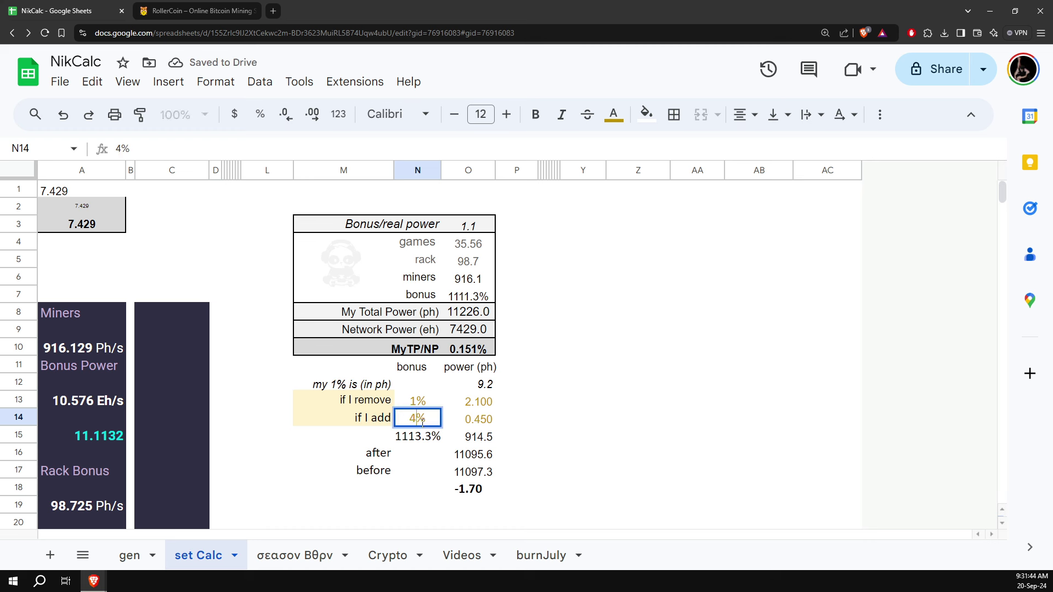
key("Return")
key("Up")
key("Right")
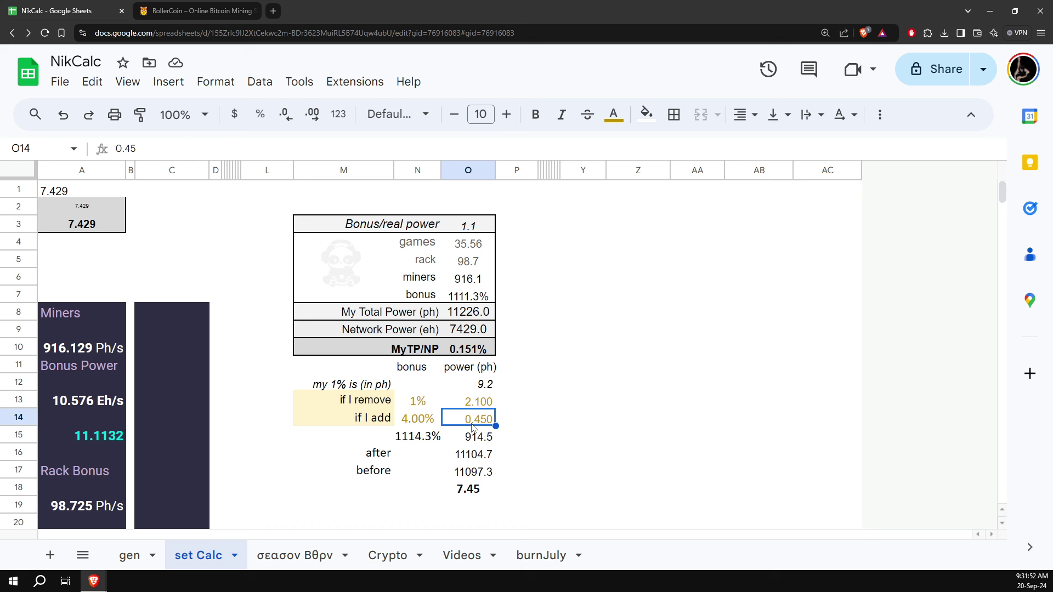
Step: Review the updated scenario inputs and confirm the net change is now 7.45
left_click(422, 406)
left_click(482, 403, "shift")
left_click(481, 403)
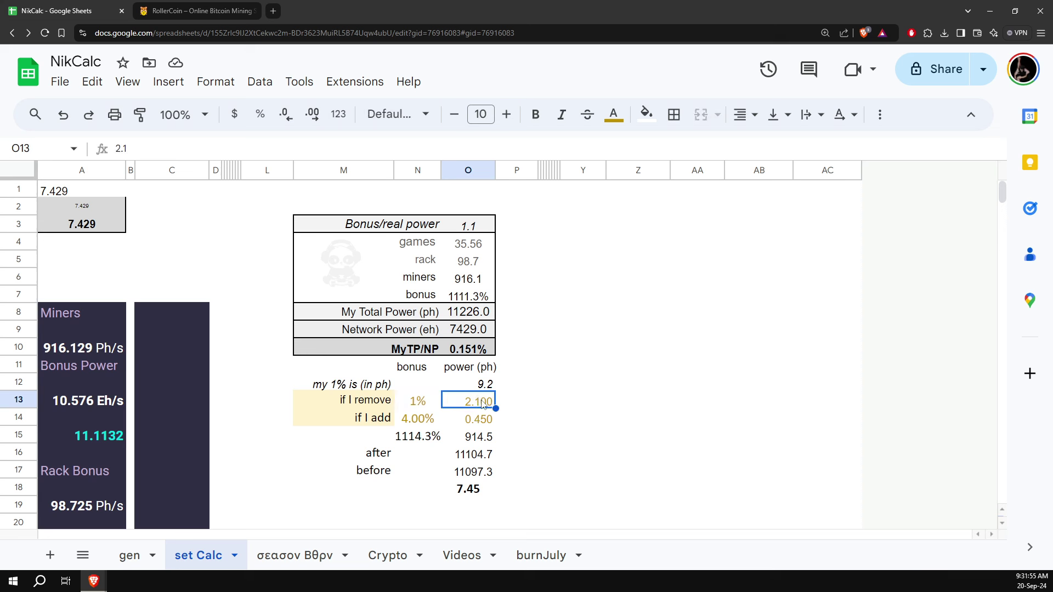
left_click(419, 422)
left_click_drag(420, 408, 489, 420)
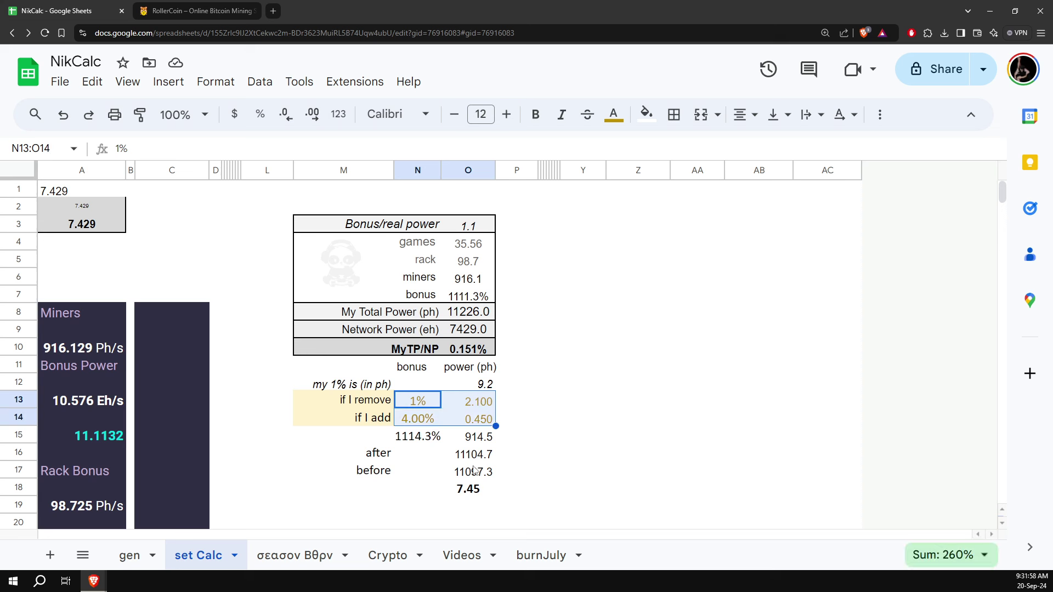
left_click(467, 494)
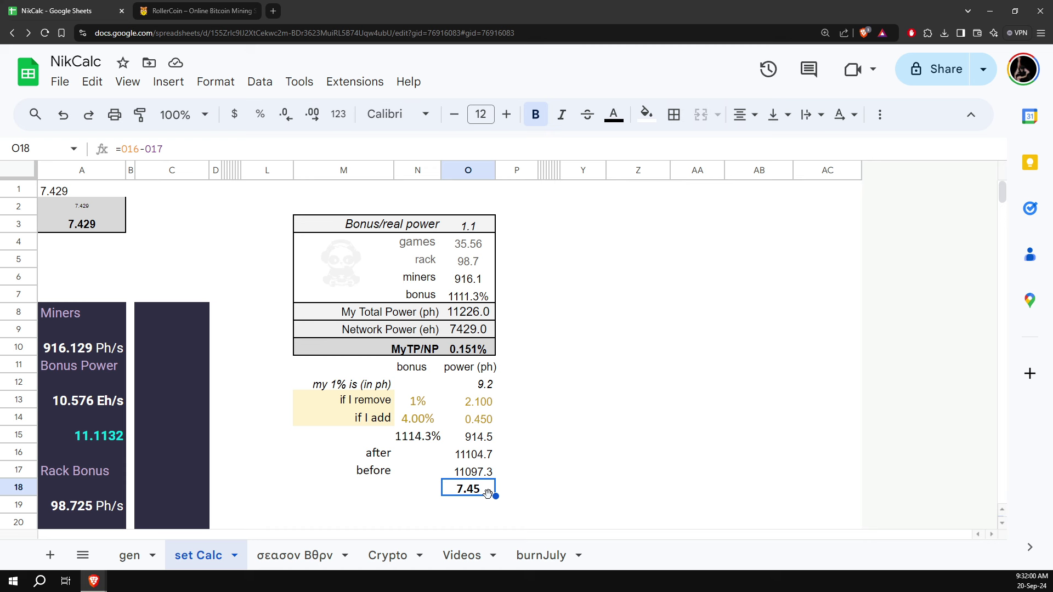
left_click(419, 402)
left_click(472, 419, "shift")
left_click(419, 420)
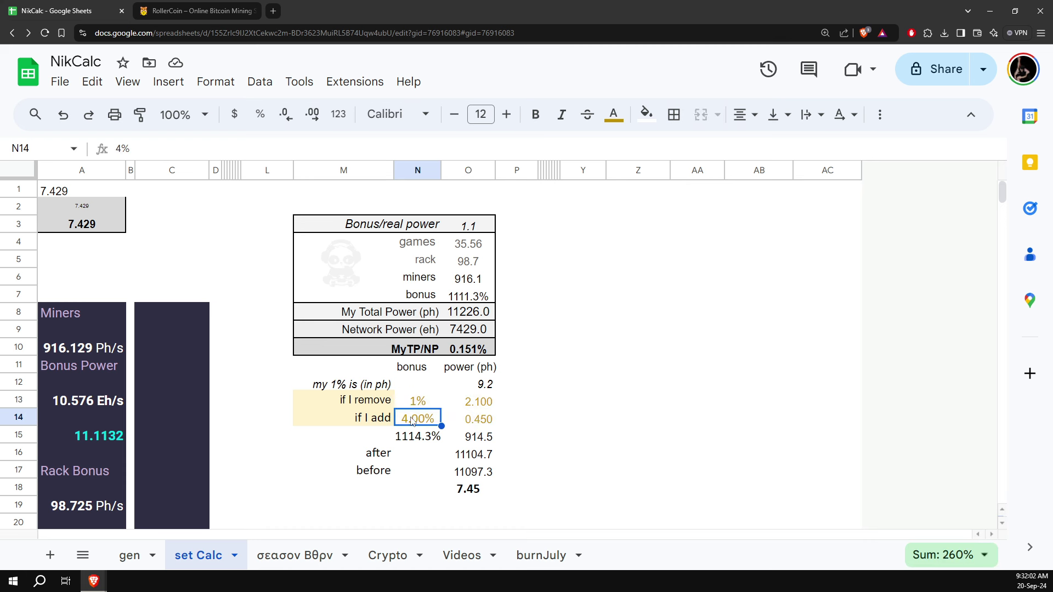
left_click(451, 418)
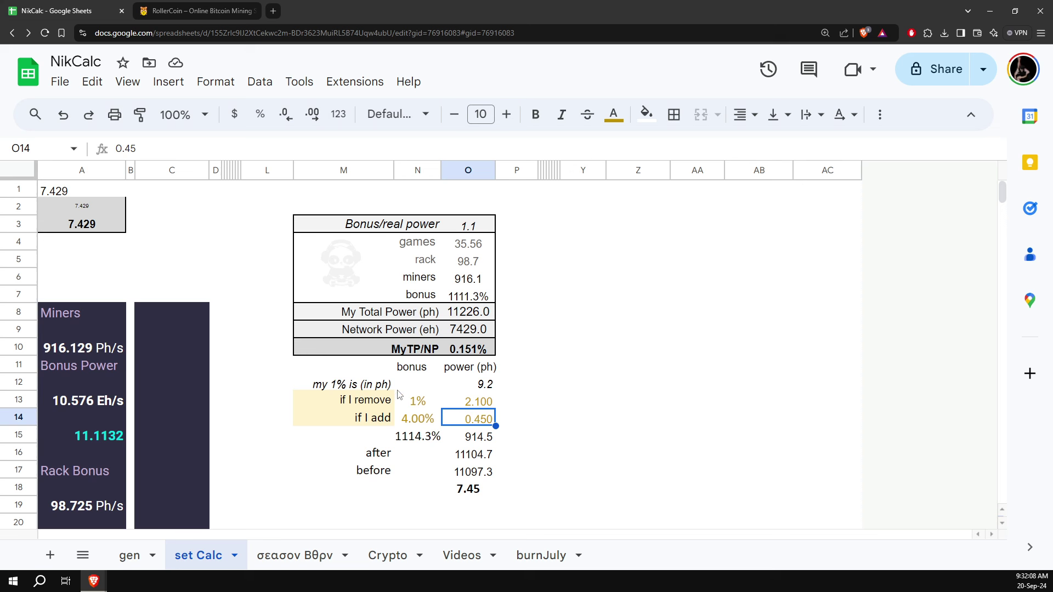
left_click(347, 389)
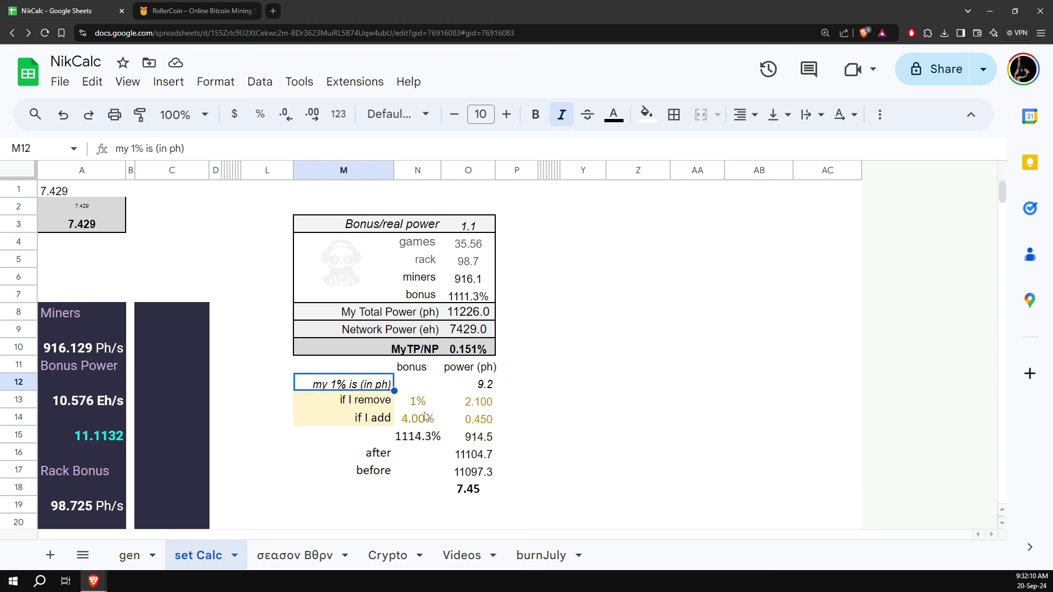
left_click(493, 384)
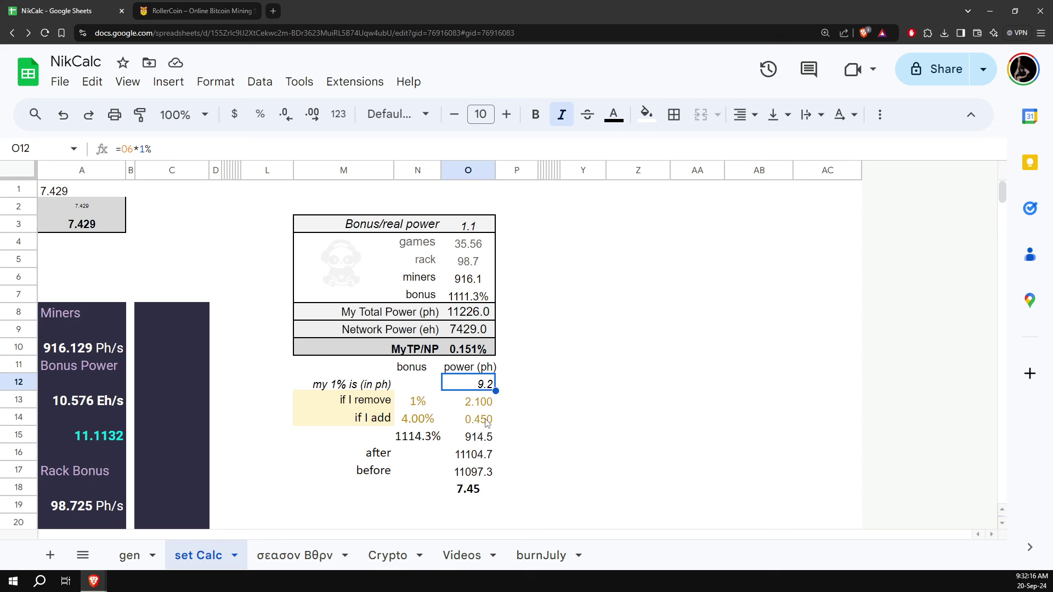
left_click(433, 437)
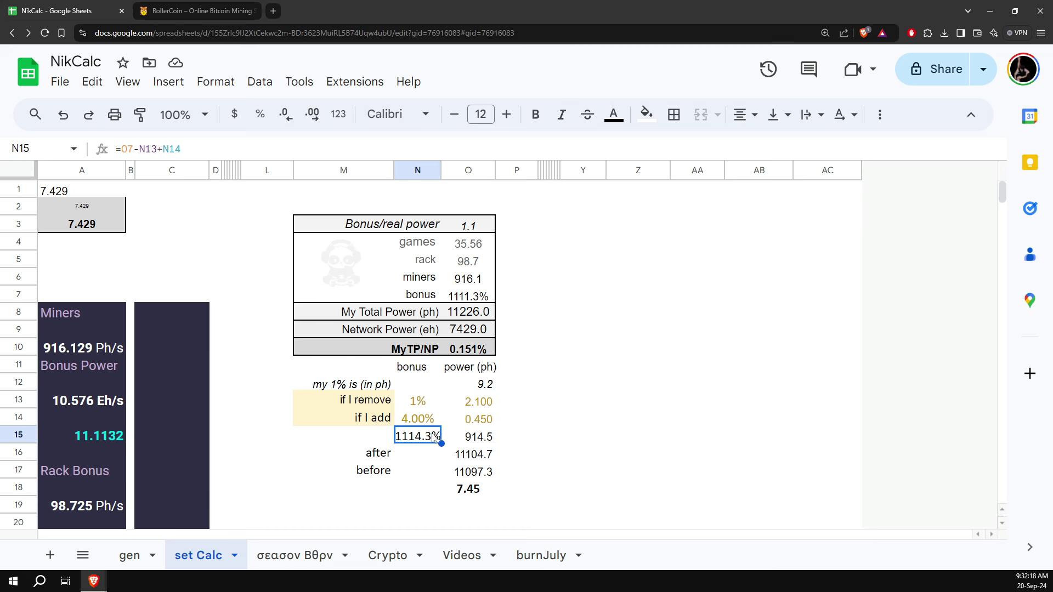
left_click(492, 443)
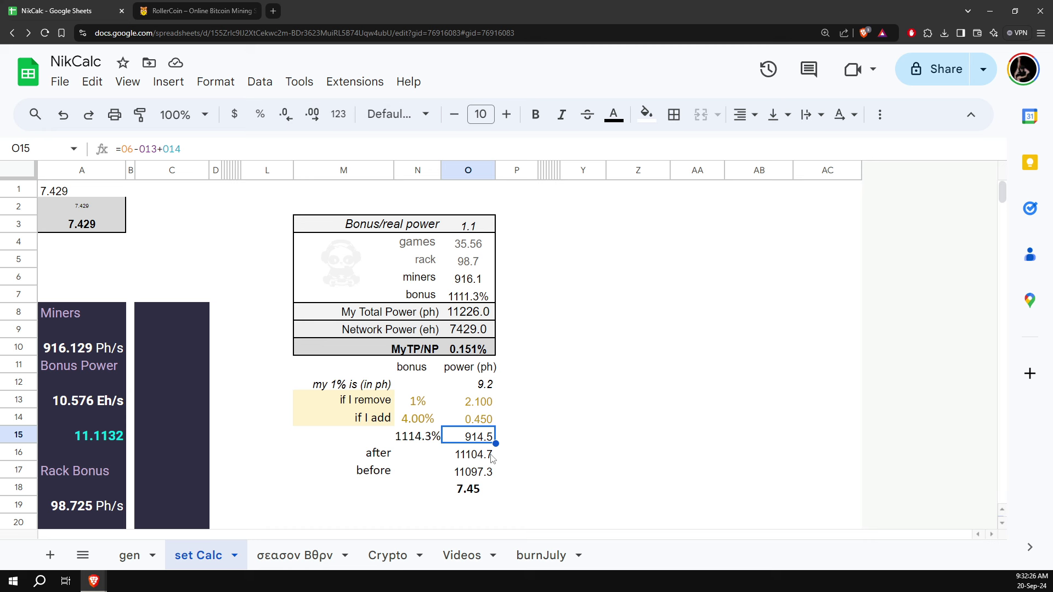
left_click(492, 457)
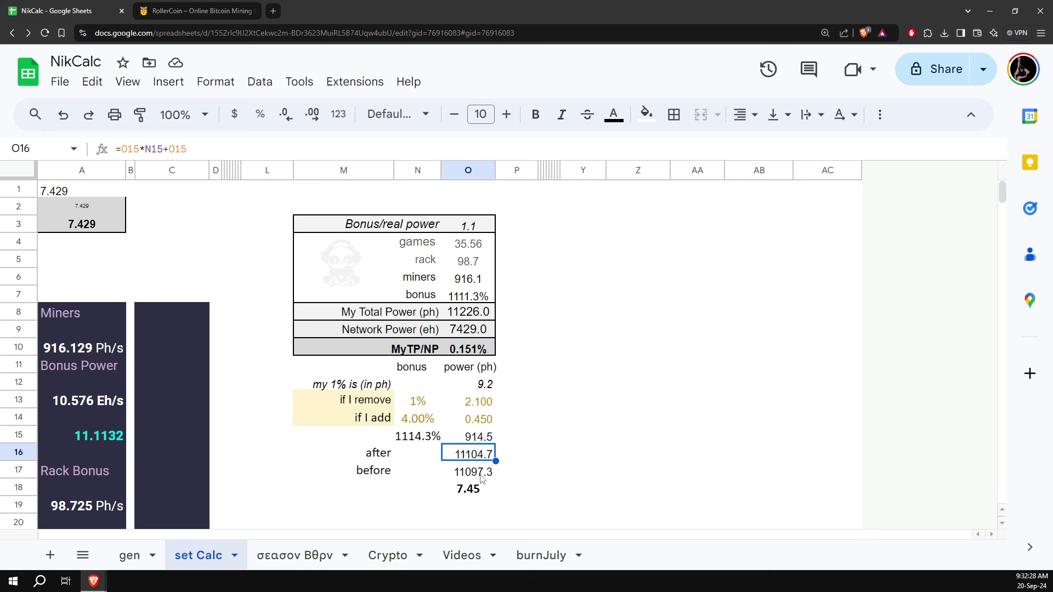
left_click(482, 478)
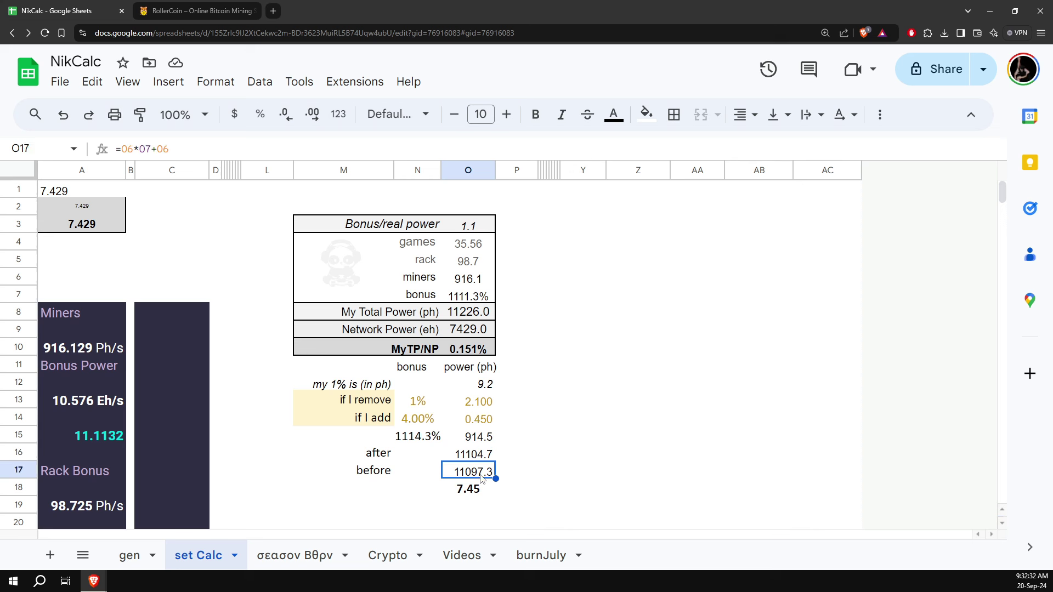
left_click(475, 489)
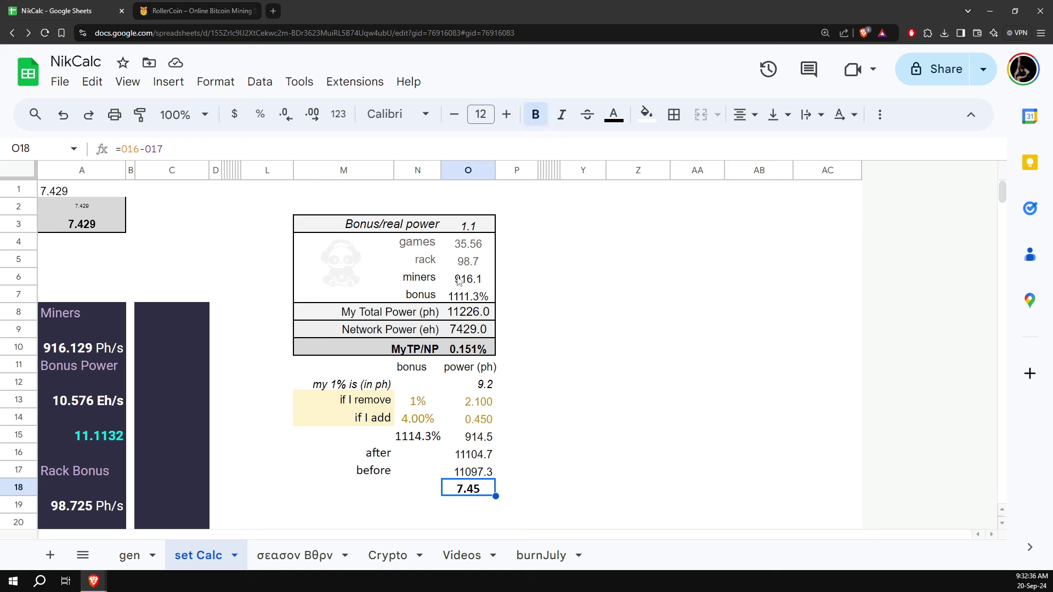
left_click(473, 312)
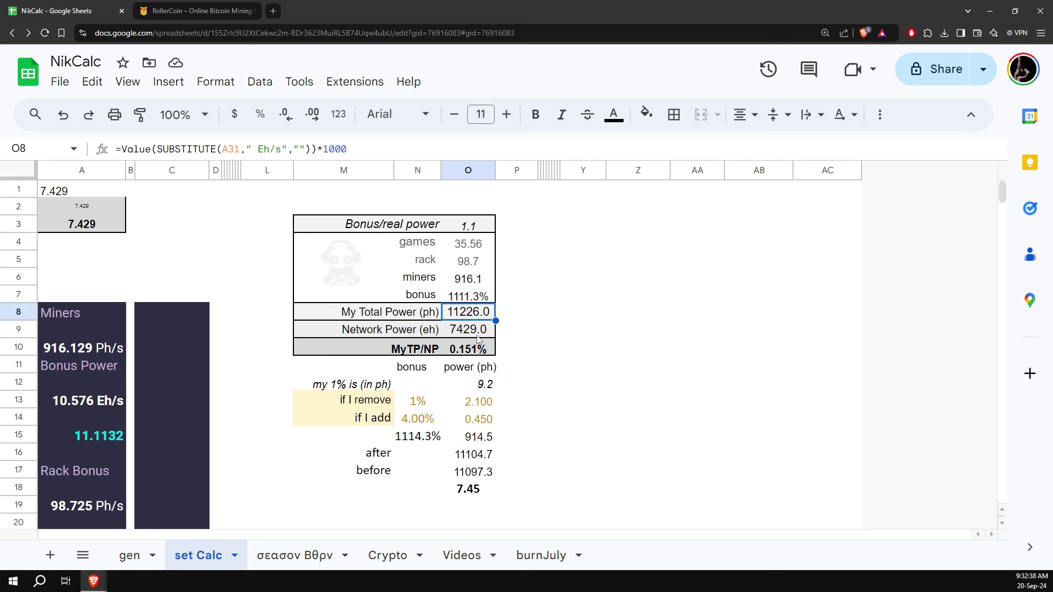
left_click(478, 334)
left_click(476, 320)
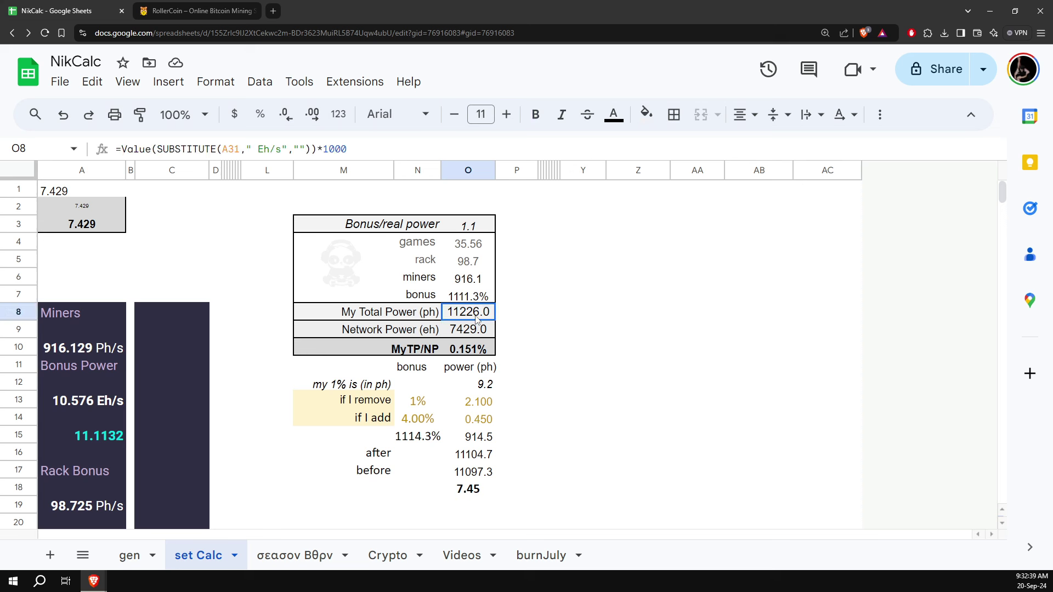
left_click(475, 299)
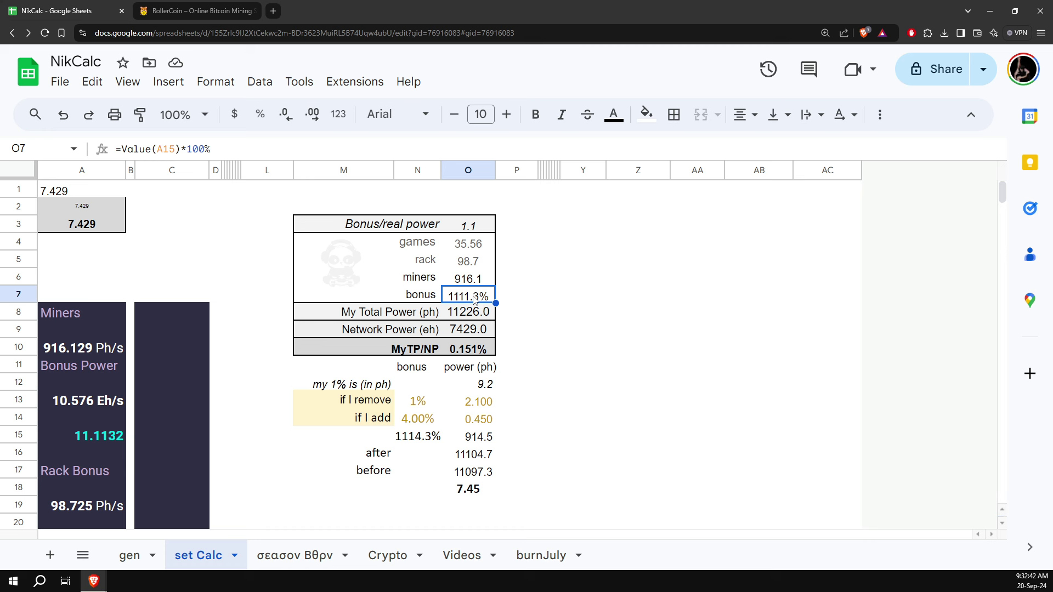
left_click(474, 282)
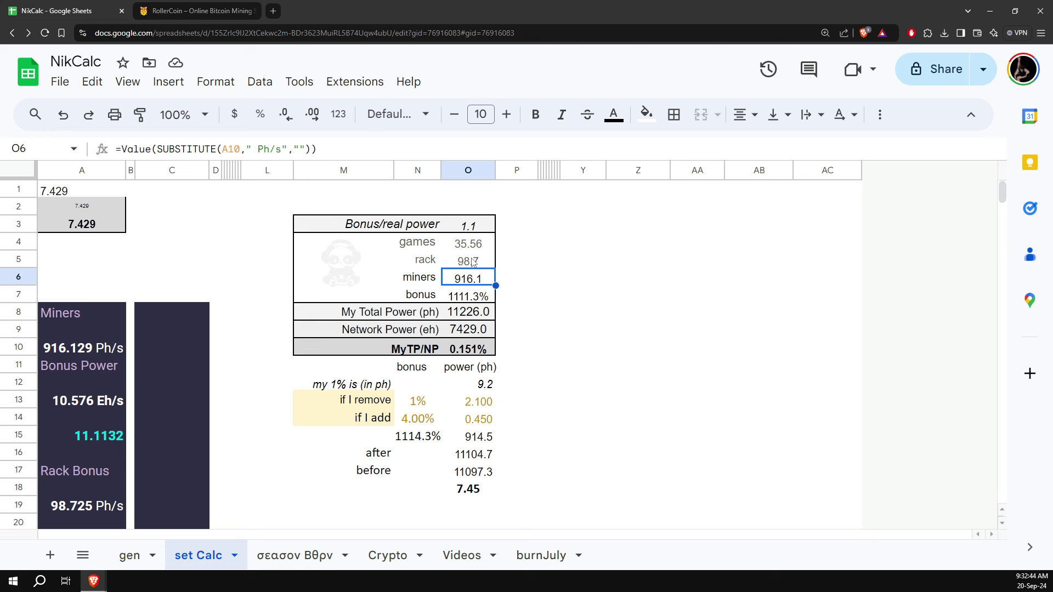
left_click(473, 261)
left_click(474, 243)
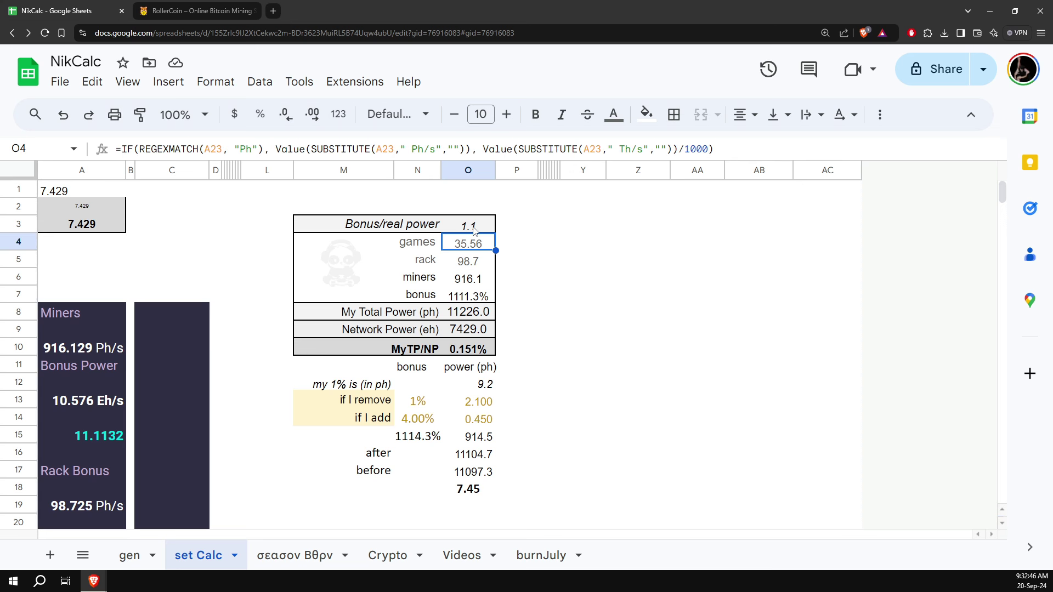
left_click(475, 230)
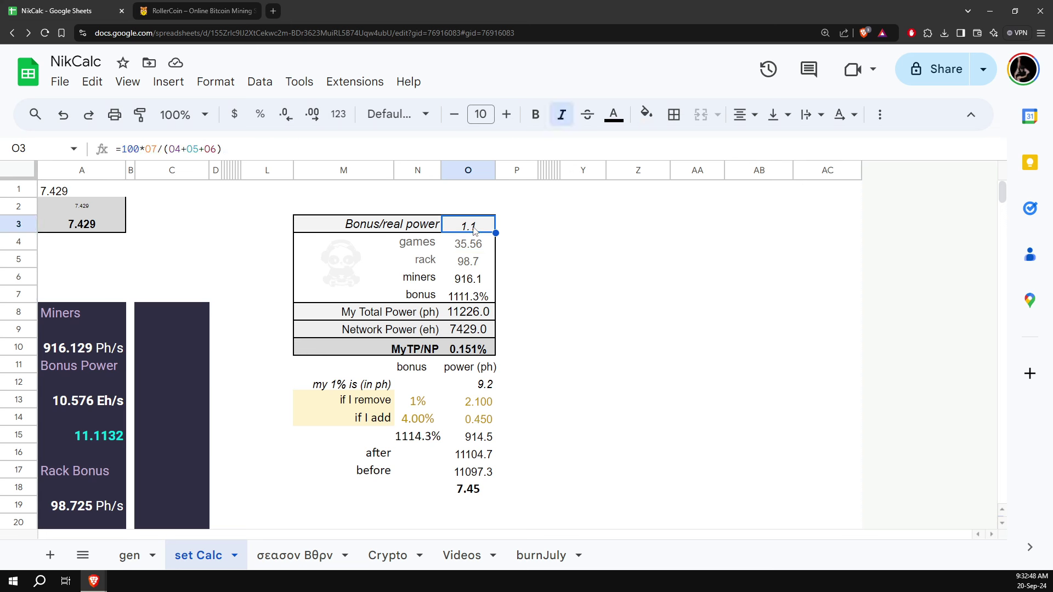
left_click(351, 231)
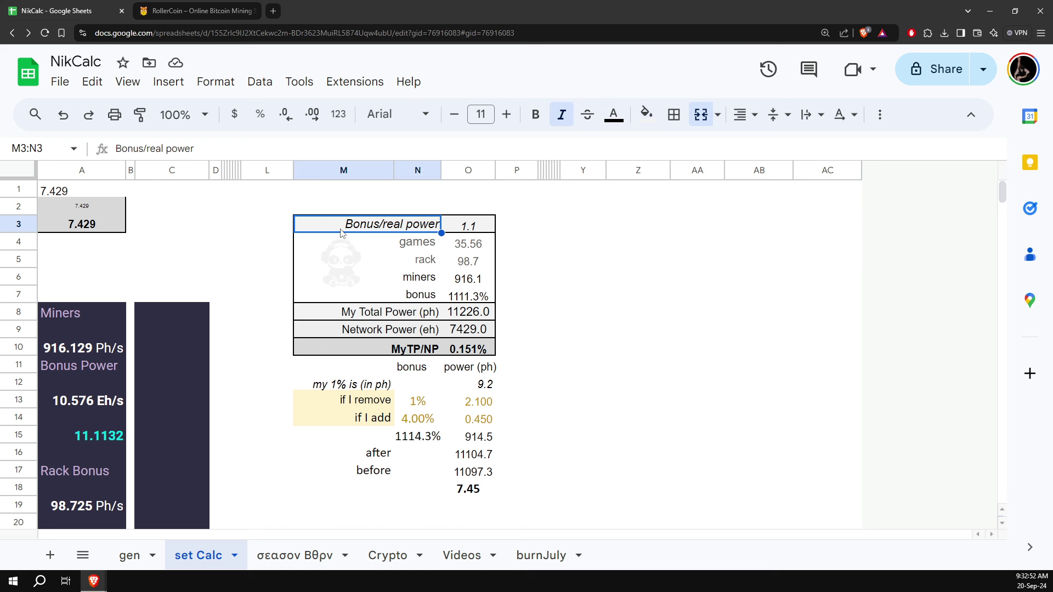
left_click(482, 227)
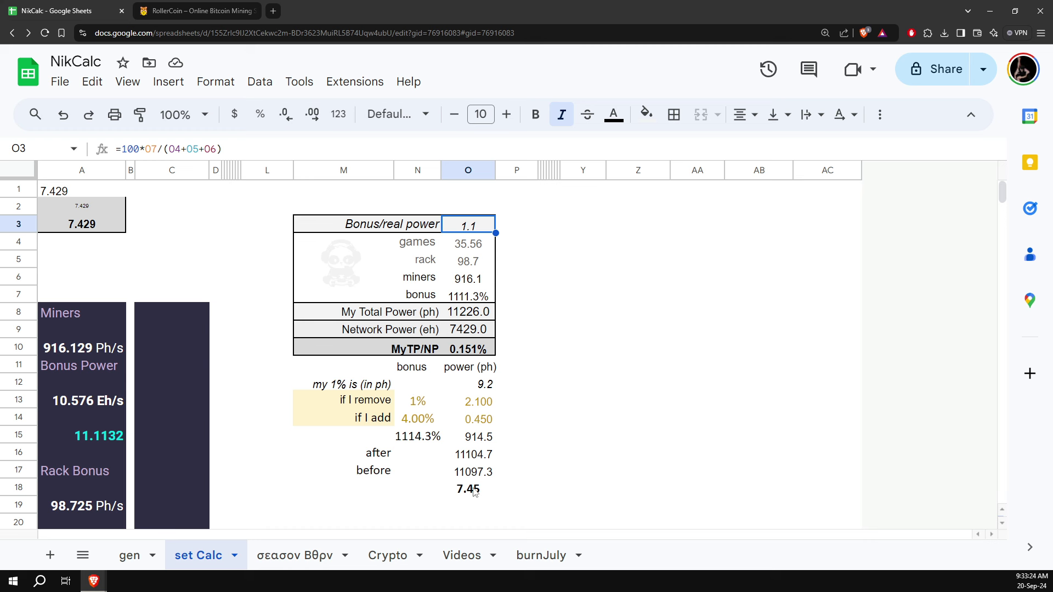
Step: Select the remove/add scenario inputs N13:O14, ending on the add bonus cell N14
left_click_drag(411, 406, 472, 422)
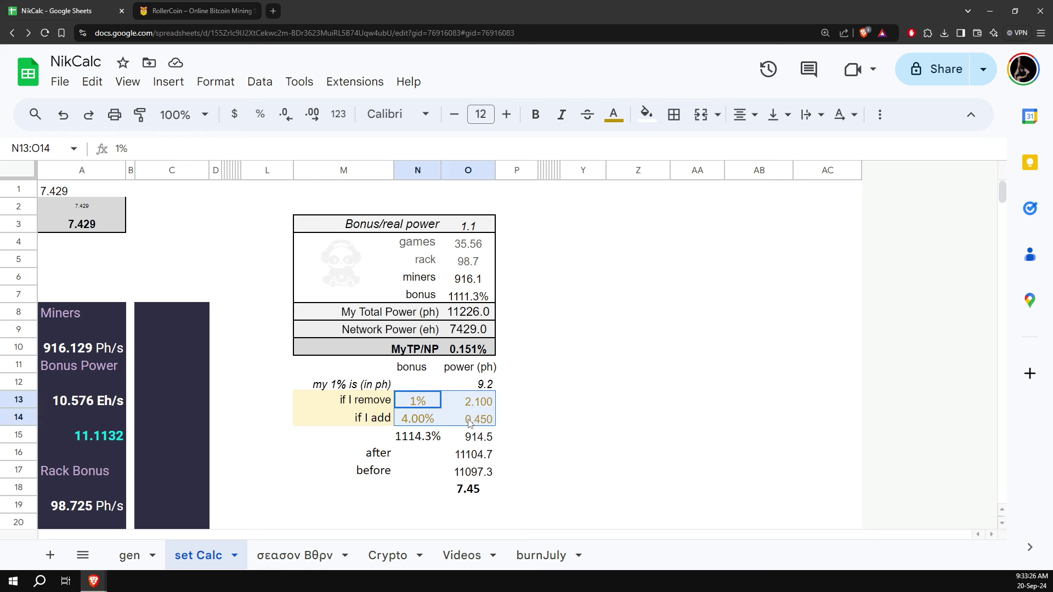
left_click(421, 424)
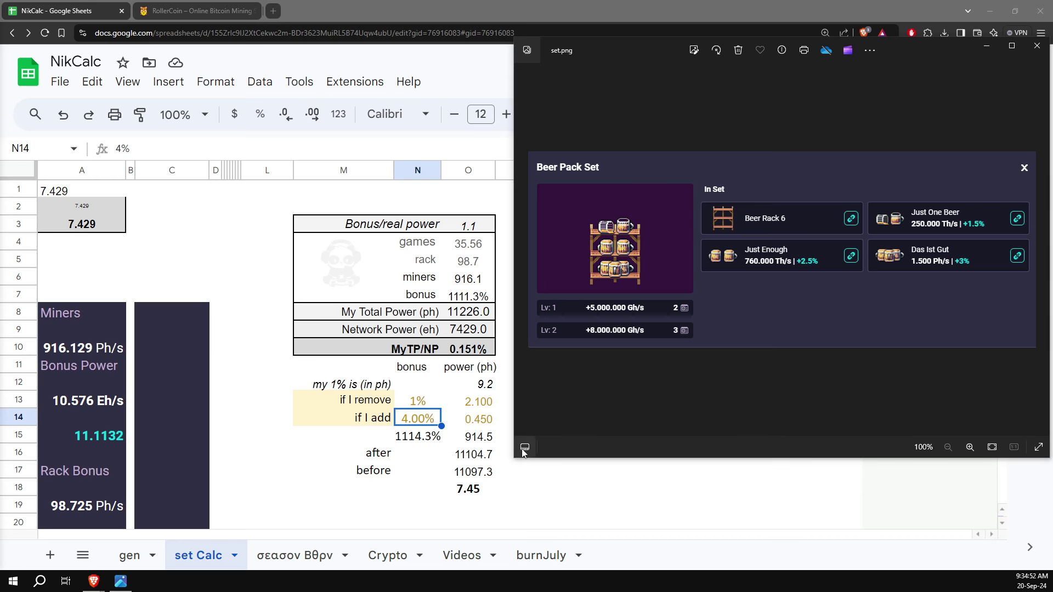
Step: Shrink the Beer Pack Set image window and return to the sheet at N13
left_click_drag(515, 458, 549, 455)
left_click_drag(593, 452, 613, 428)
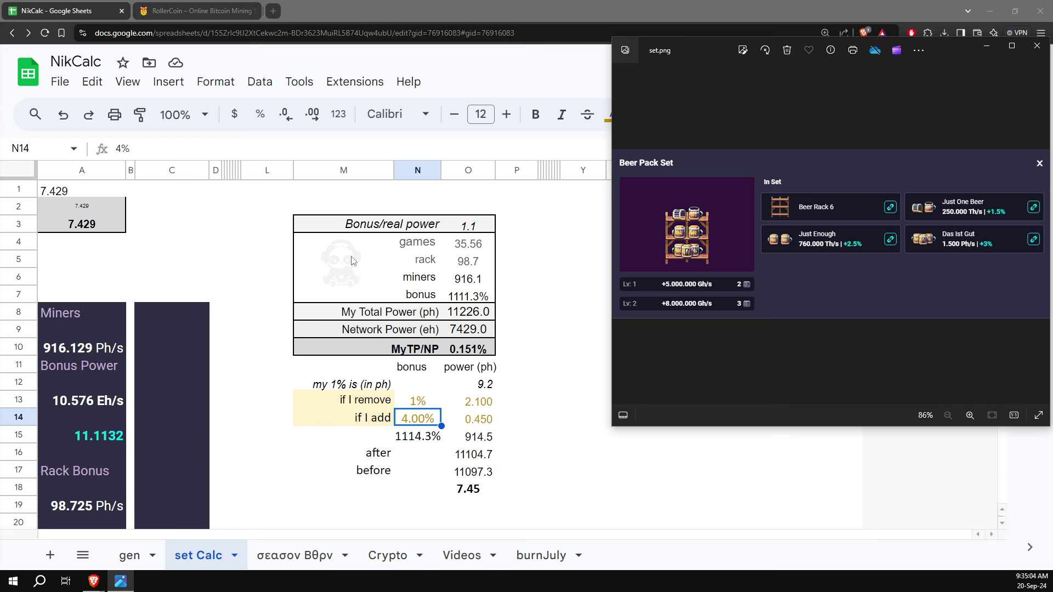
left_click(424, 402)
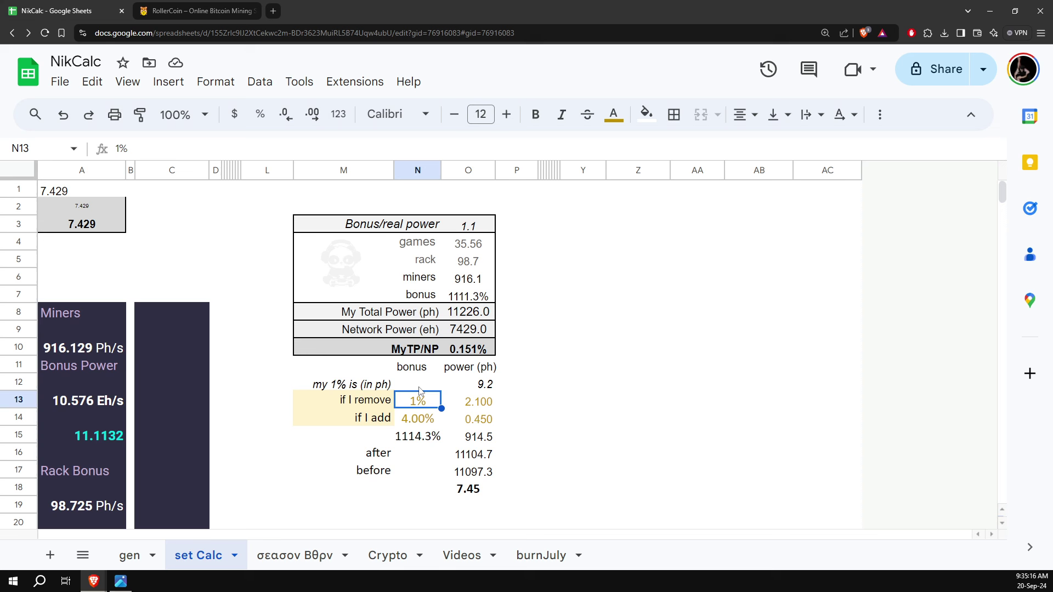
Step: Enter 8% bonus and 8 power for the removed item, dropping net change to -127.80
type("8")
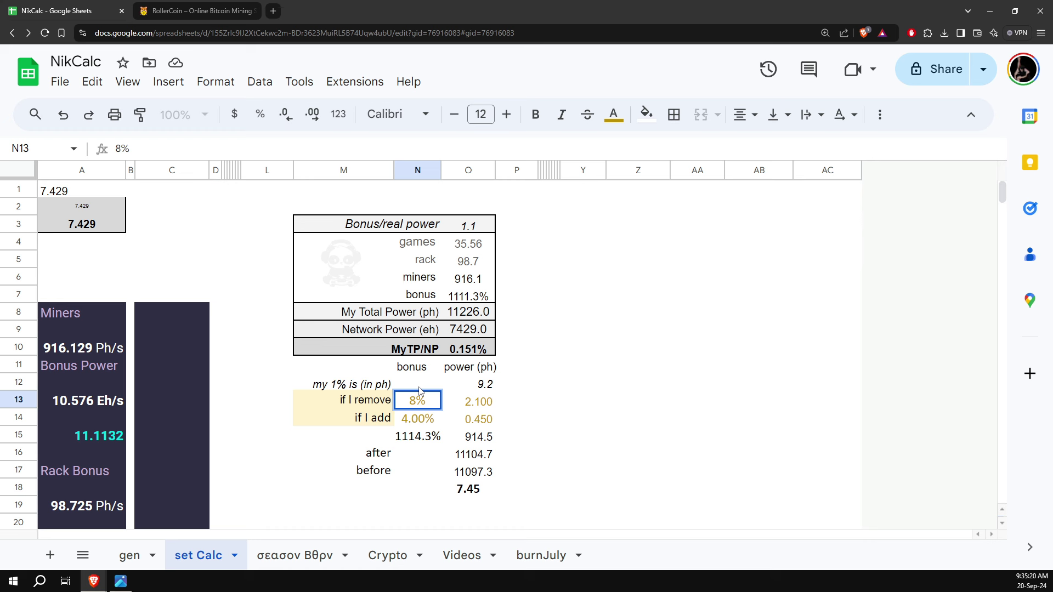
key("Tab")
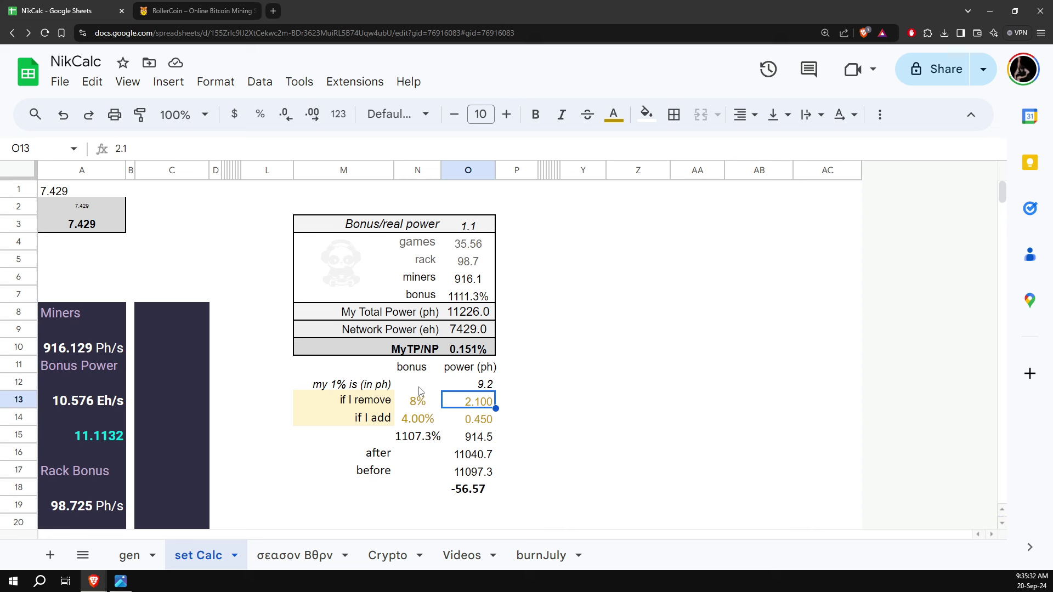
type("8")
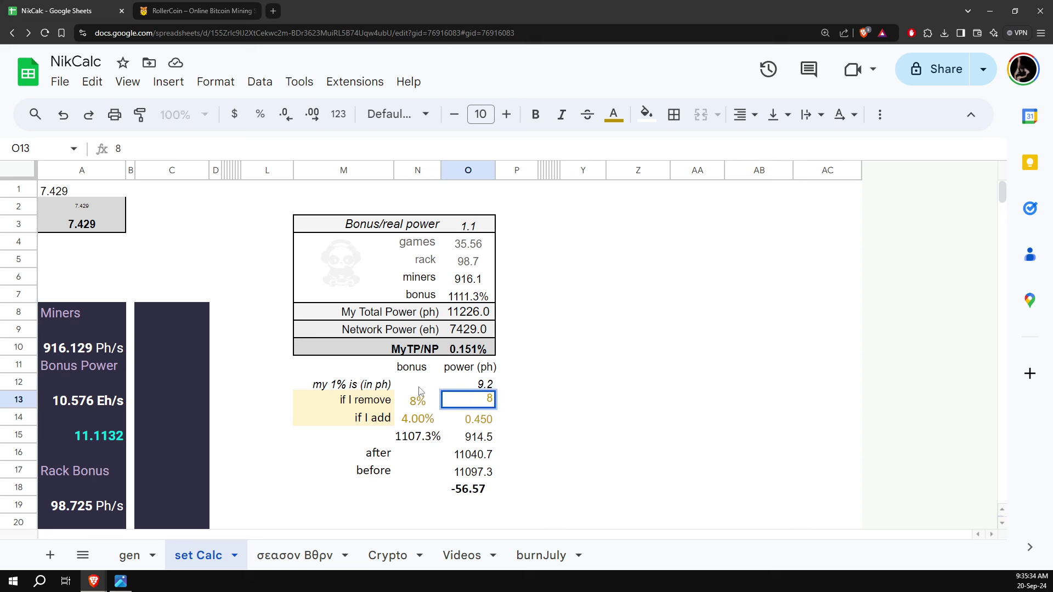
key("Return")
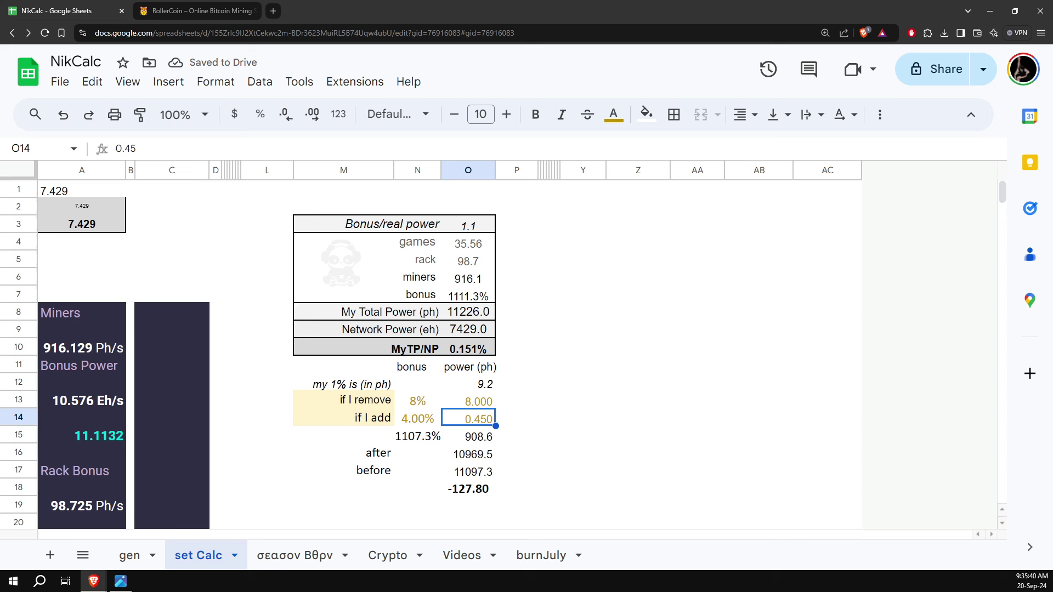
key("alt+Tab")
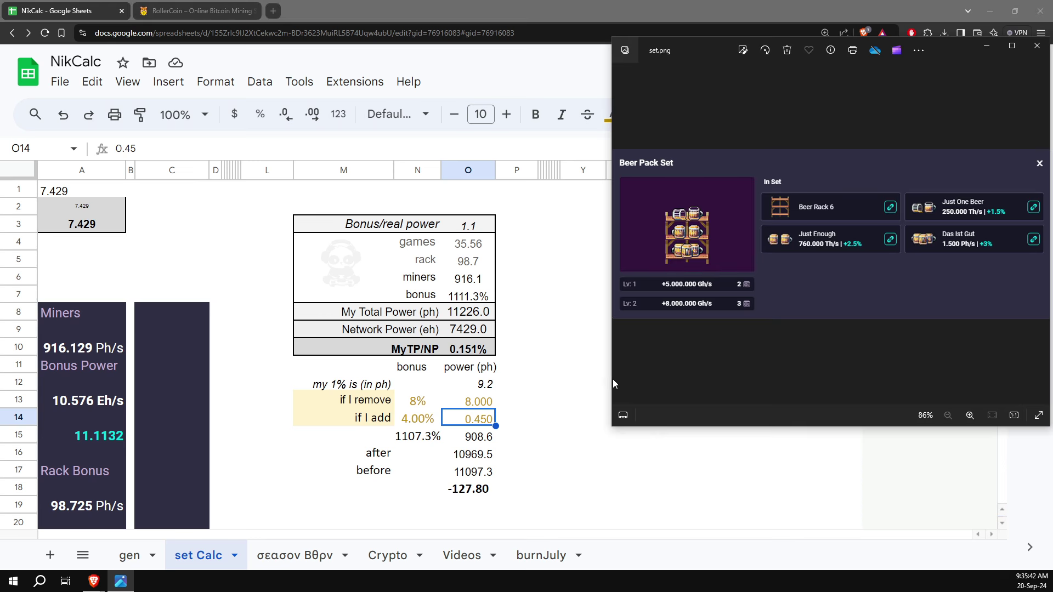
Step: Widen the Photos window to read the Beer Pack Set item bonuses, e.g. Lv 2 at +8.000.000 Gh/s
left_click_drag(610, 379, 521, 391)
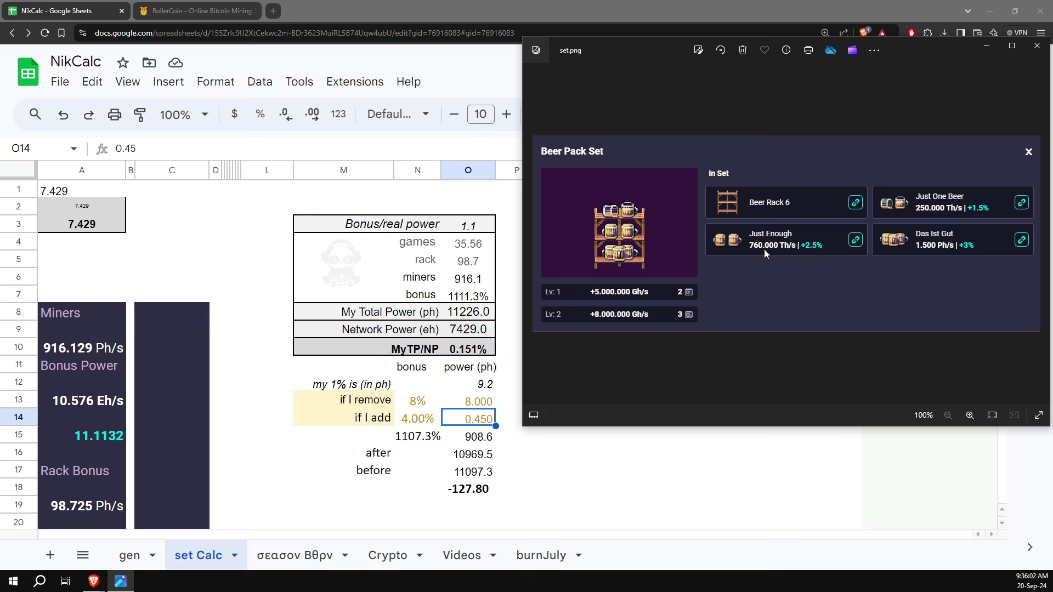
Step: Enter a 20% bonus and 2.51 power for the added item, bringing the net power change to 42.78
left_click(420, 423)
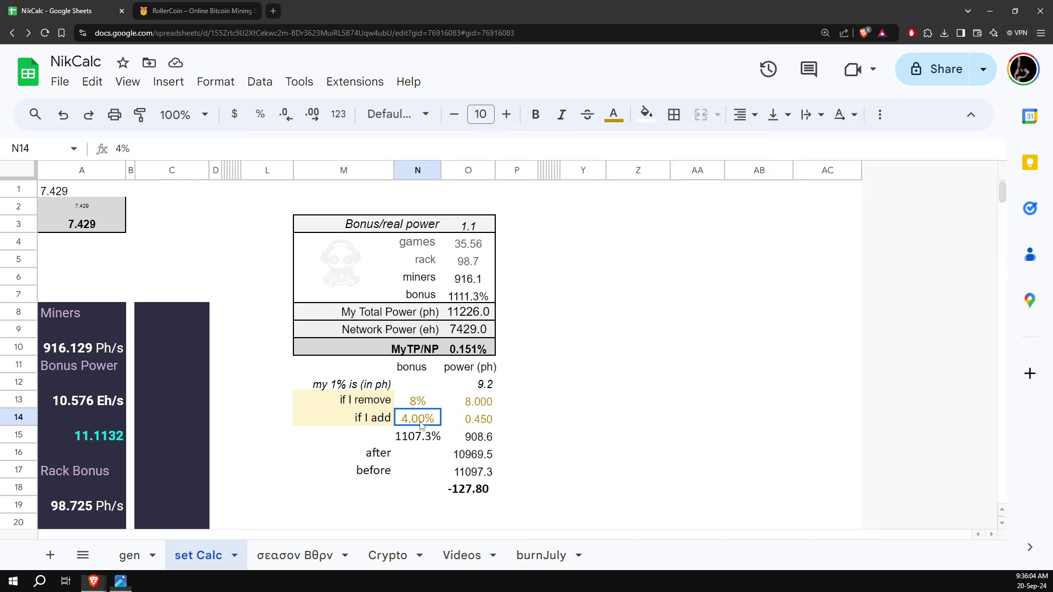
type("20")
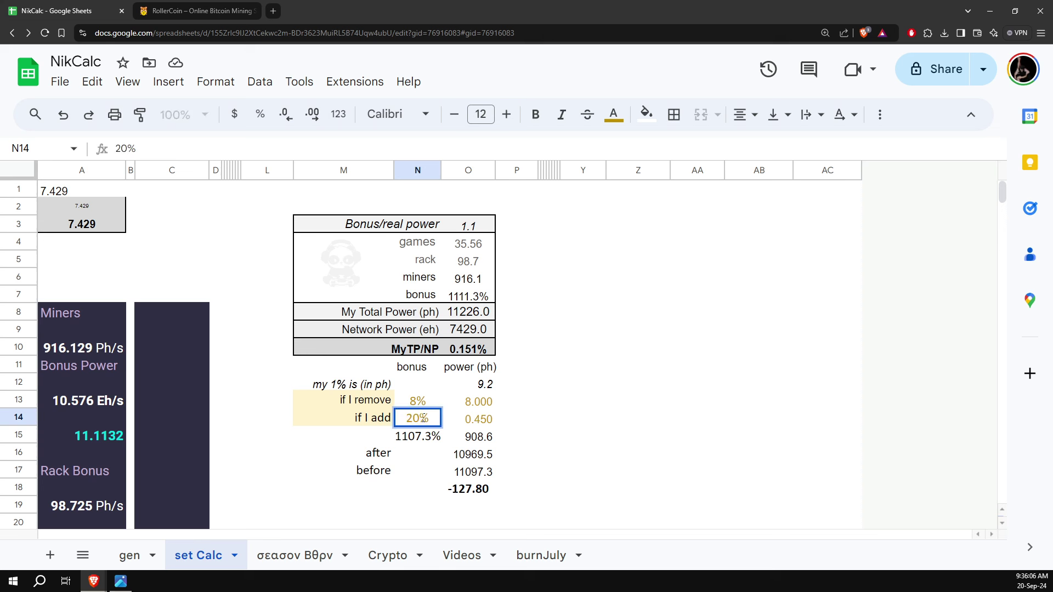
key("Tab")
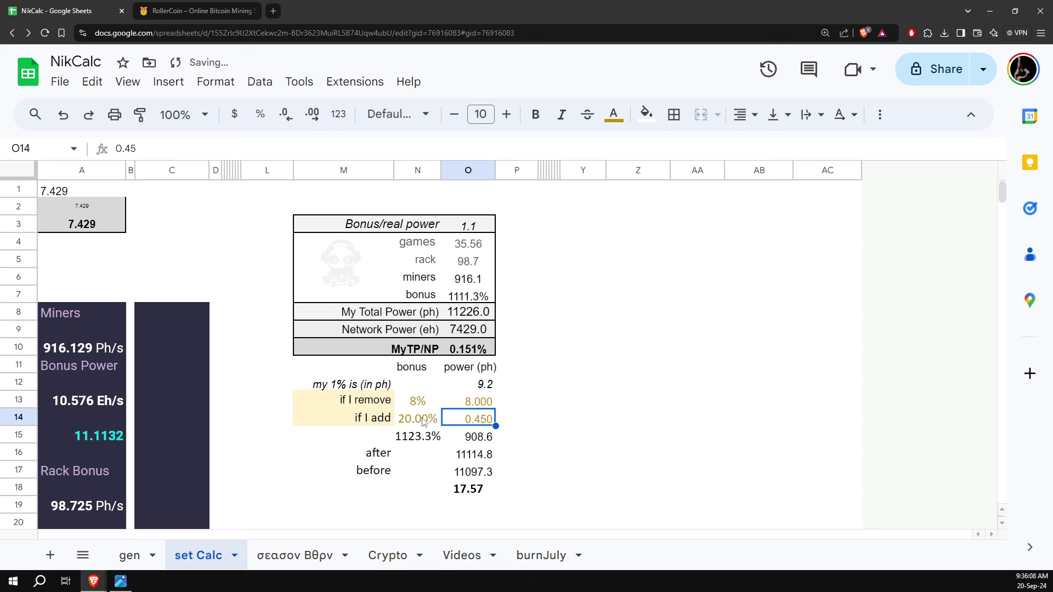
type("2.5")
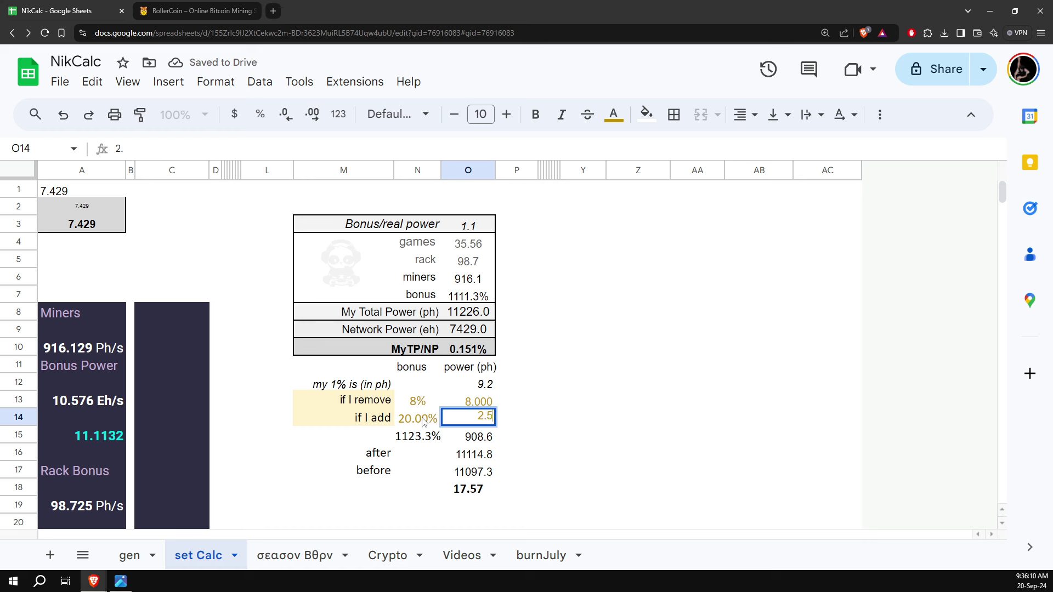
type("1")
key("Return")
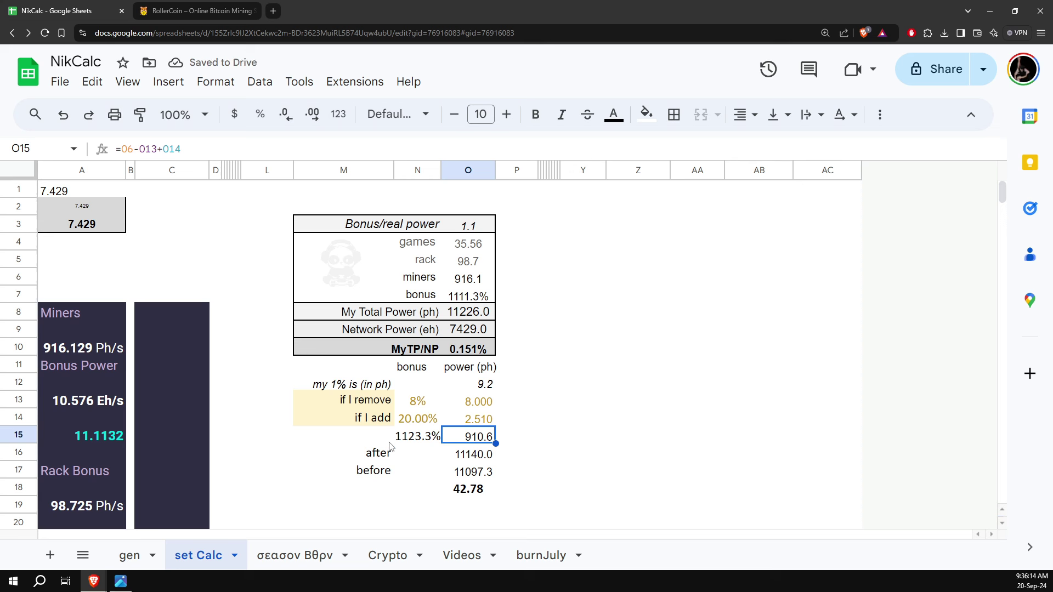
left_click(465, 490)
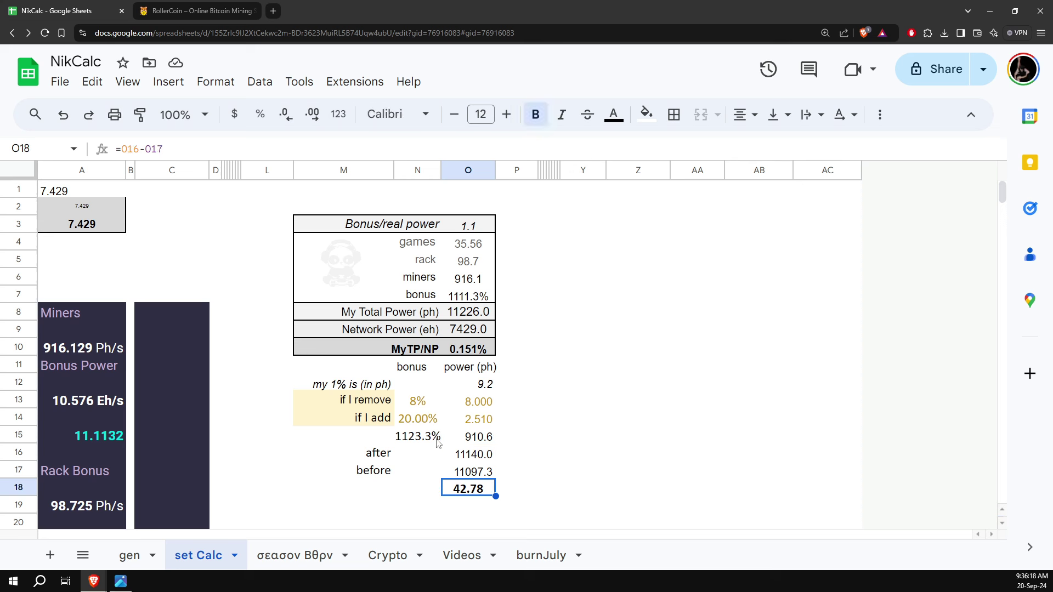
left_click_drag(419, 399, 458, 420)
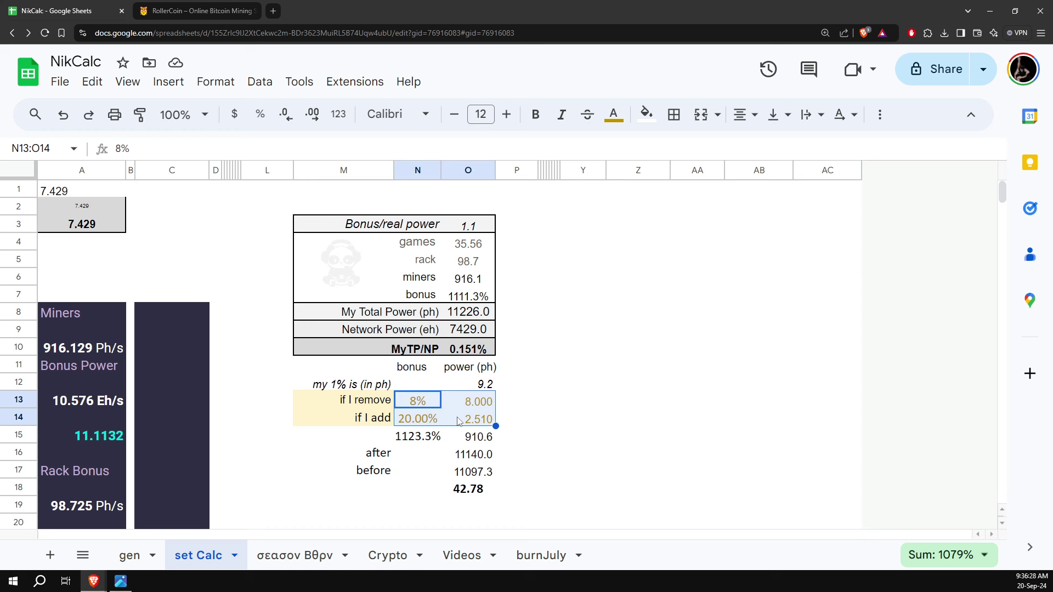
left_click(458, 421)
left_click(424, 404)
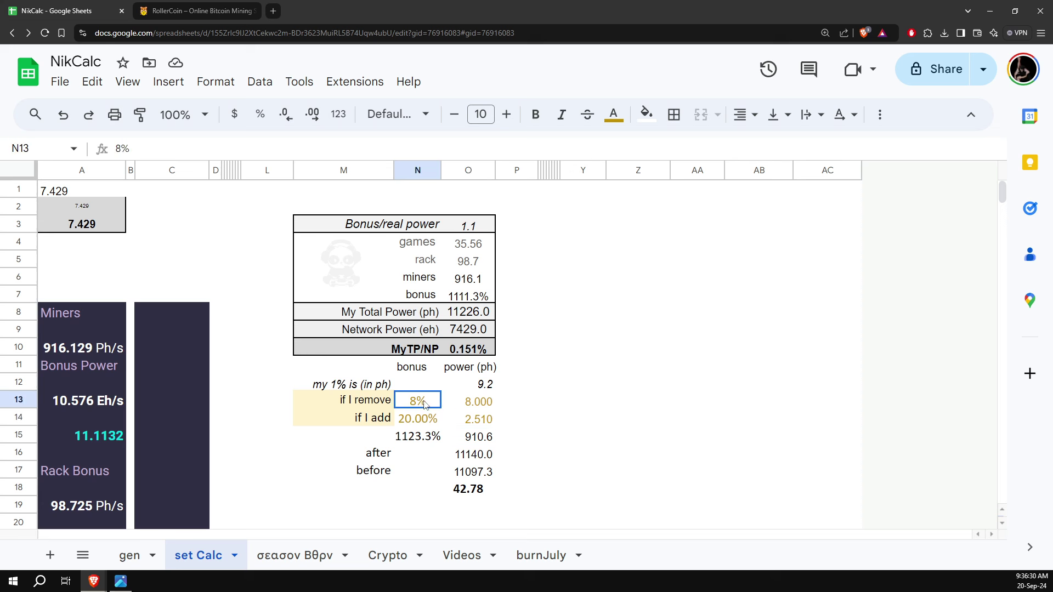
left_click_drag(424, 404, 474, 421)
left_click(475, 421)
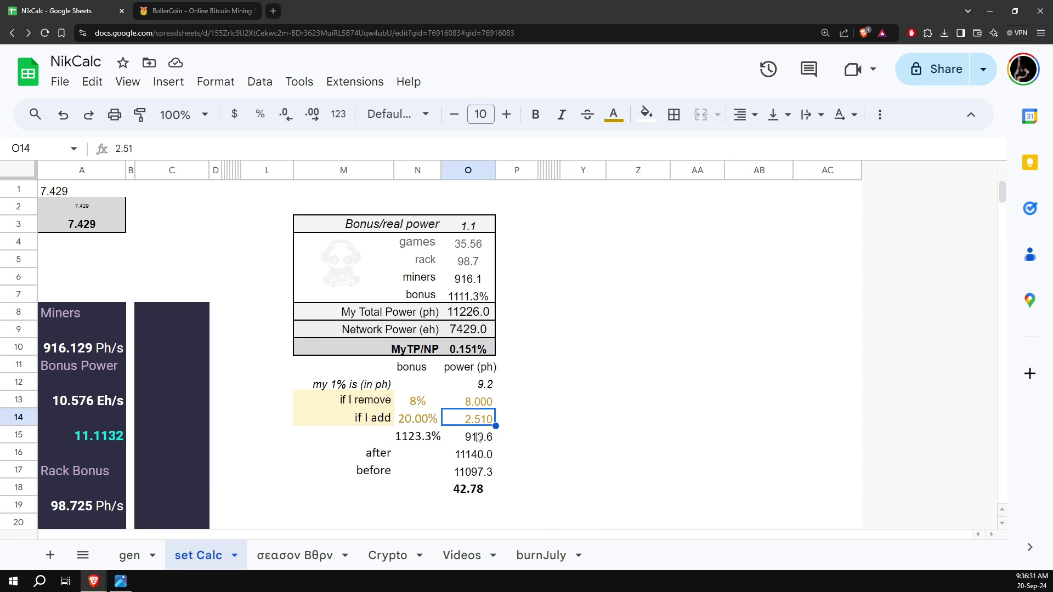
left_click(464, 490)
left_click_drag(424, 404, 469, 422)
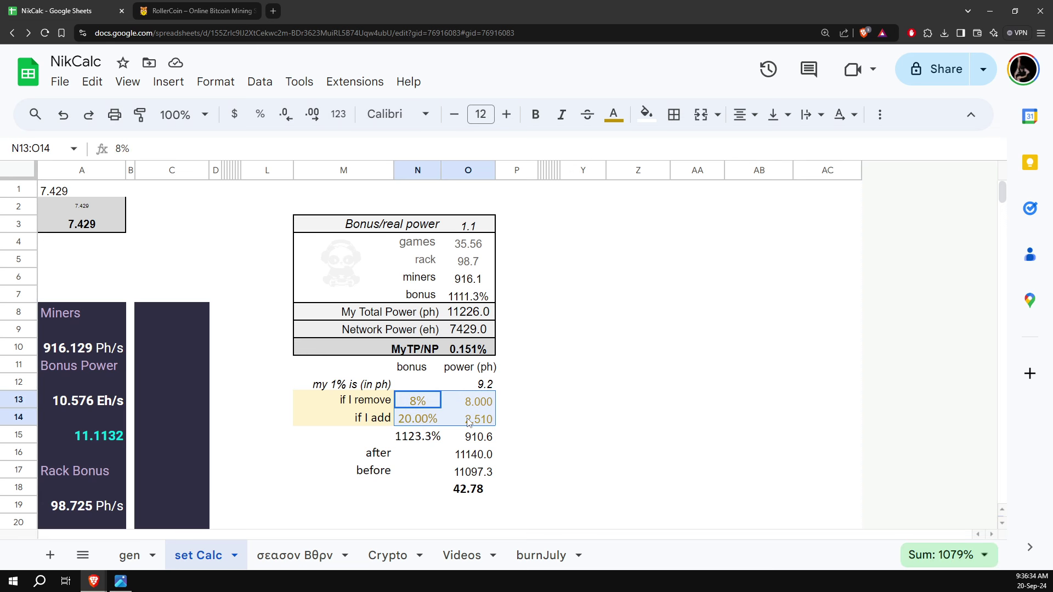
left_click(420, 423)
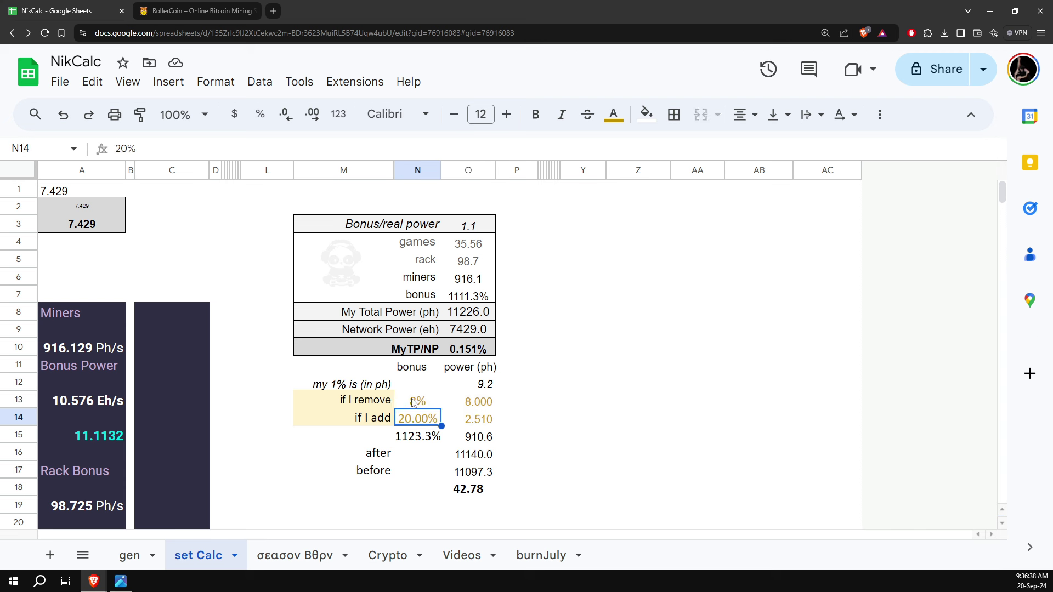
left_click(477, 491)
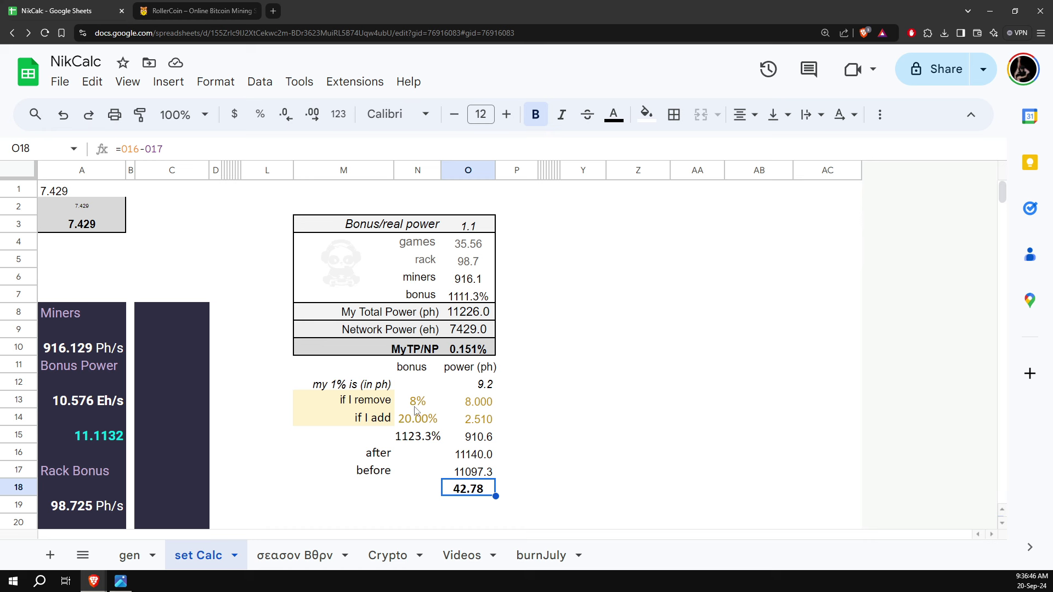
left_click_drag(417, 406, 461, 419)
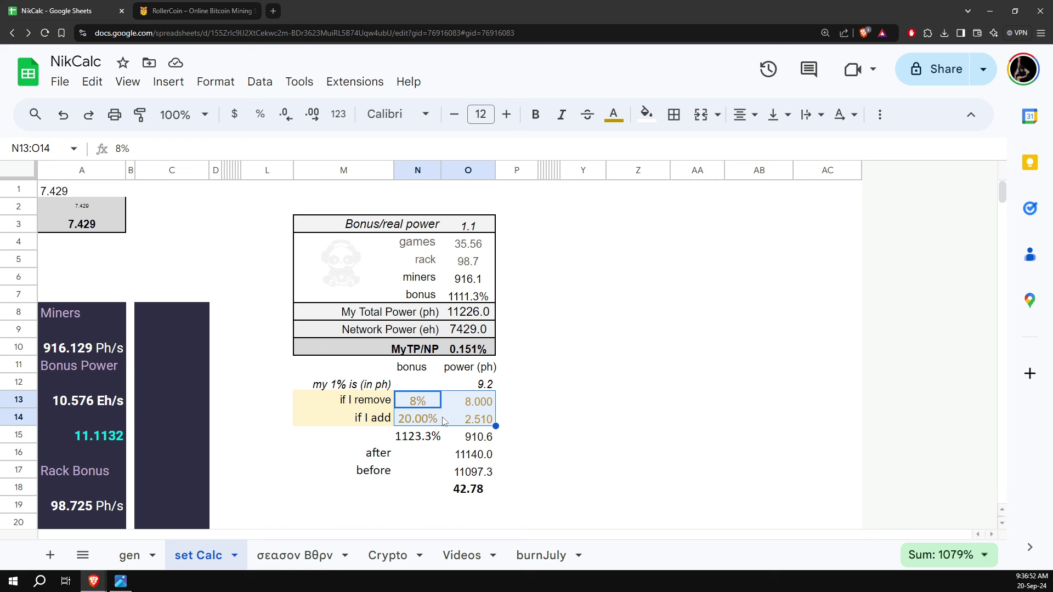
left_click(469, 492)
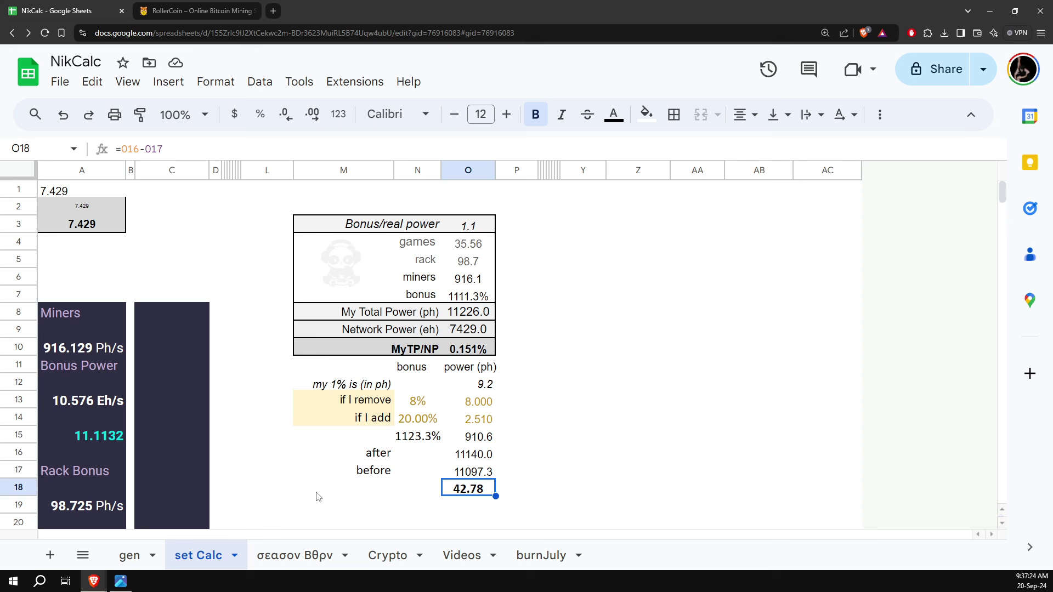
left_click(414, 402)
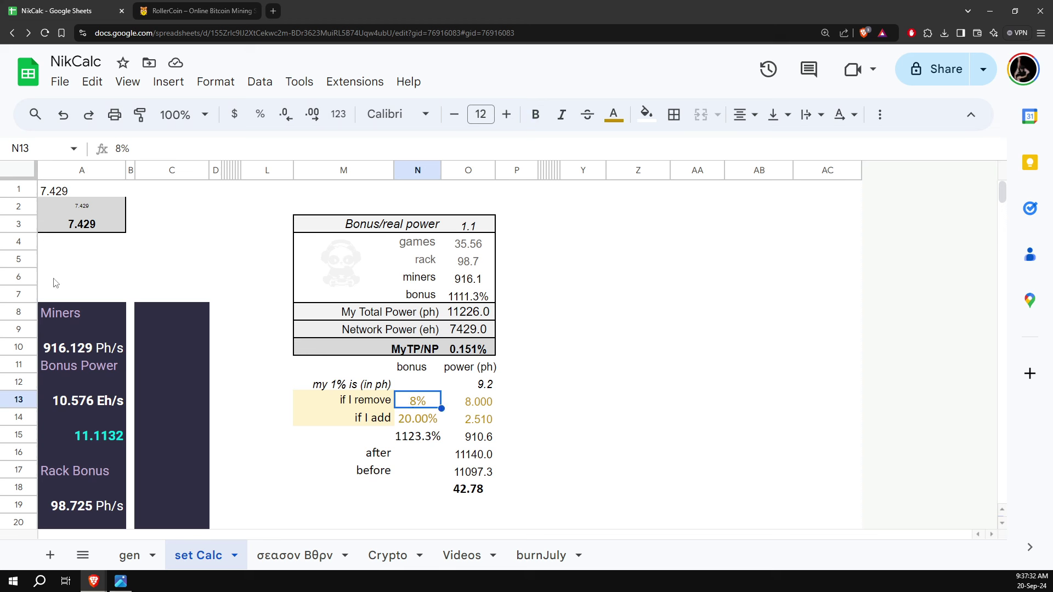
left_click(59, 195)
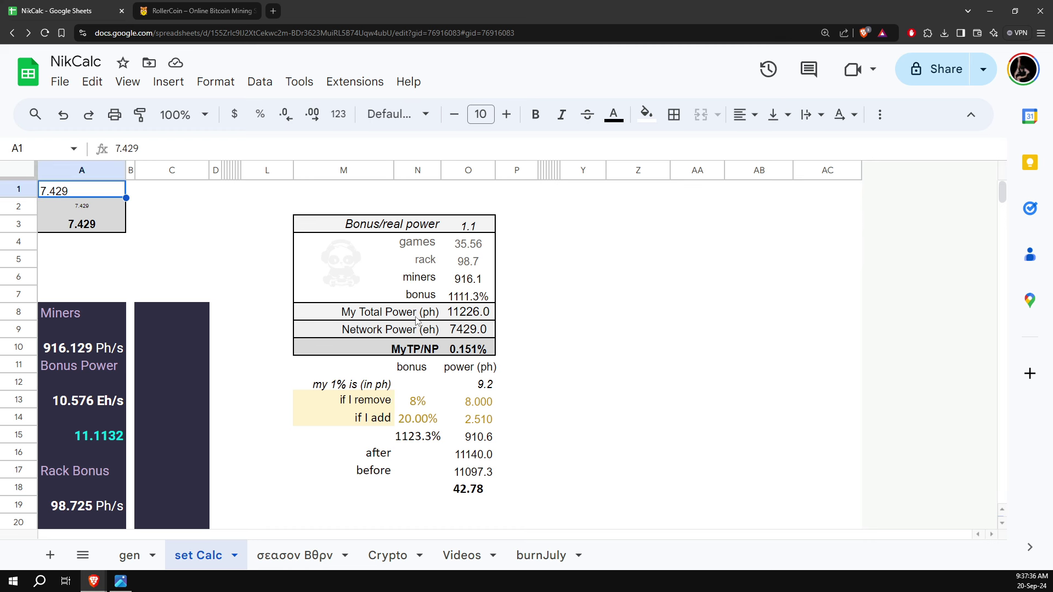
left_click(471, 351)
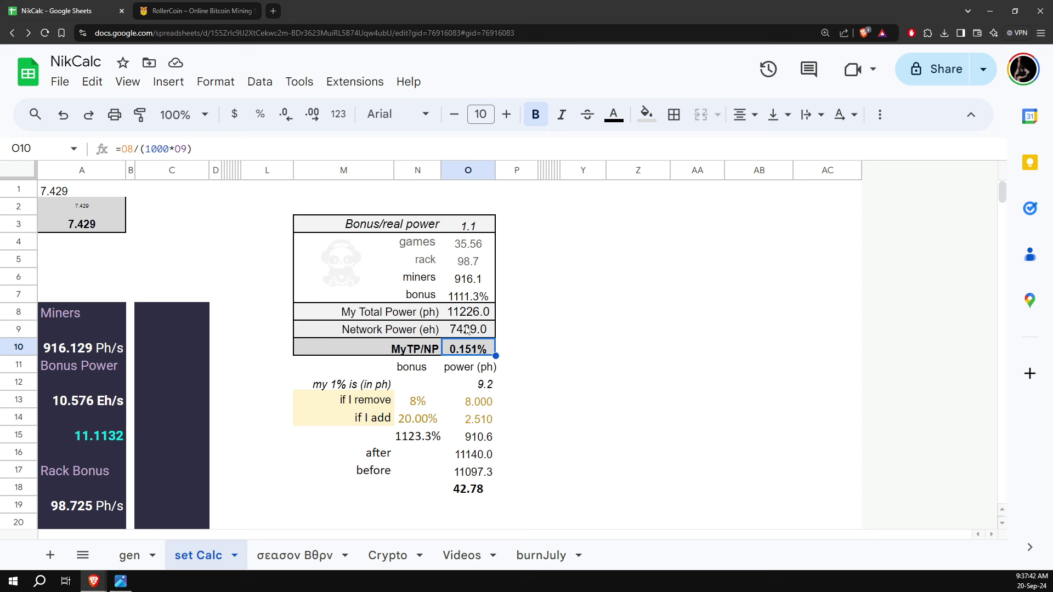
left_click(470, 329)
key("Down")
key("Down")
left_click(472, 315)
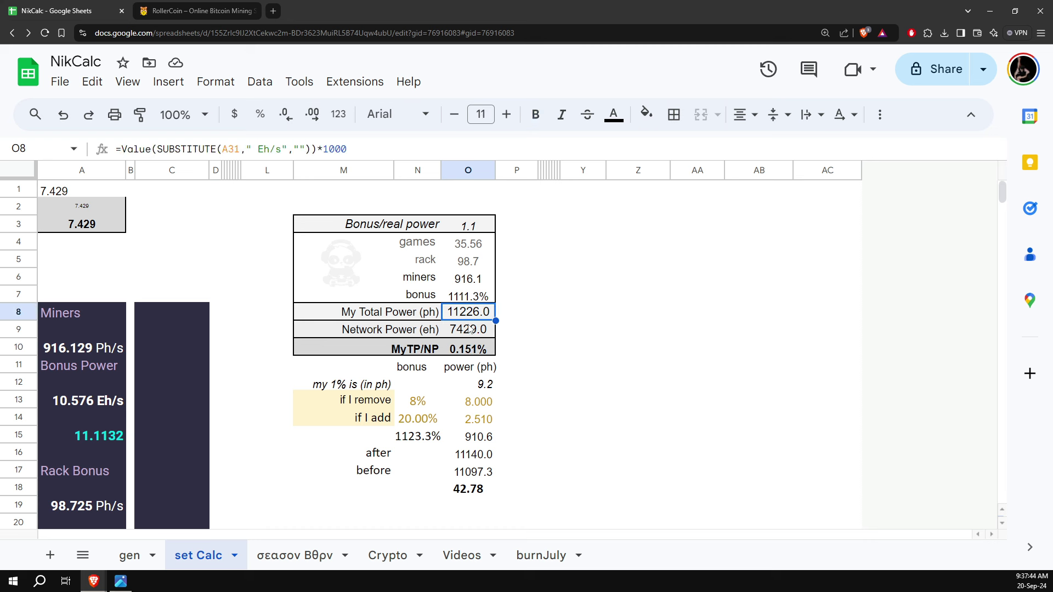
left_click(473, 347)
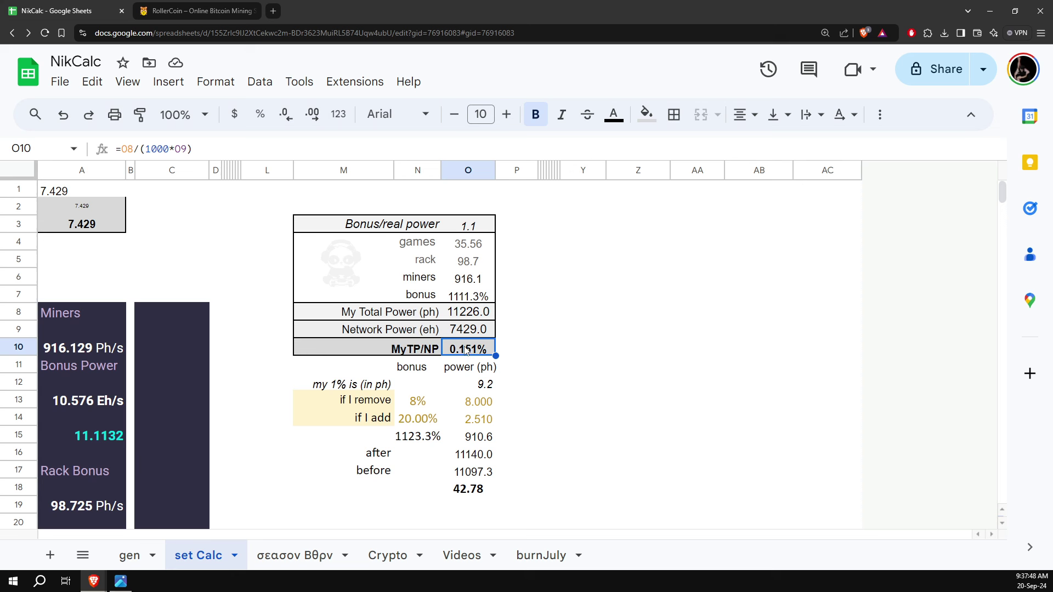
left_click(466, 317)
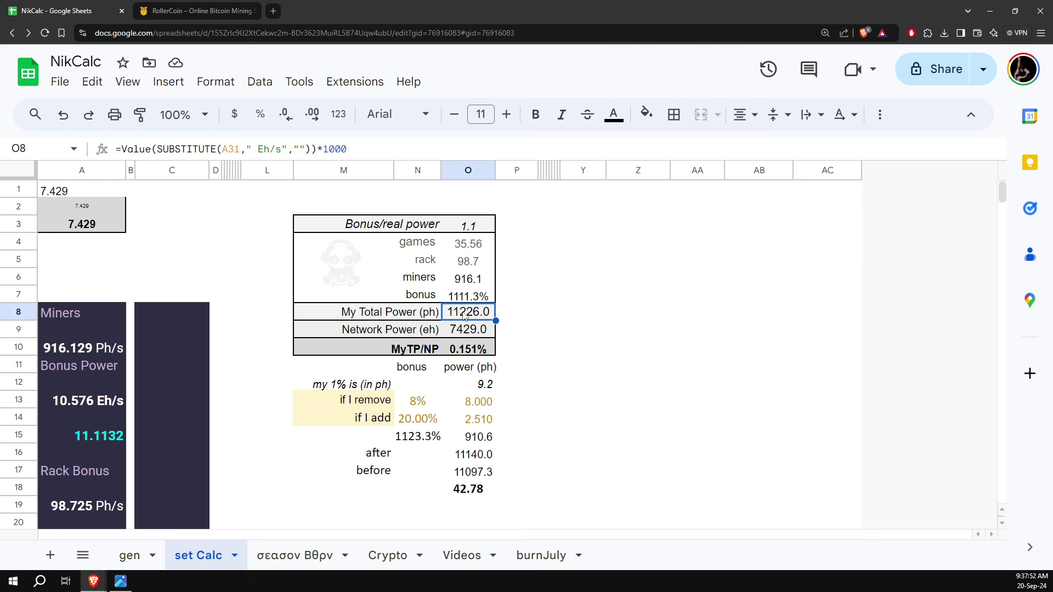
left_click(426, 406)
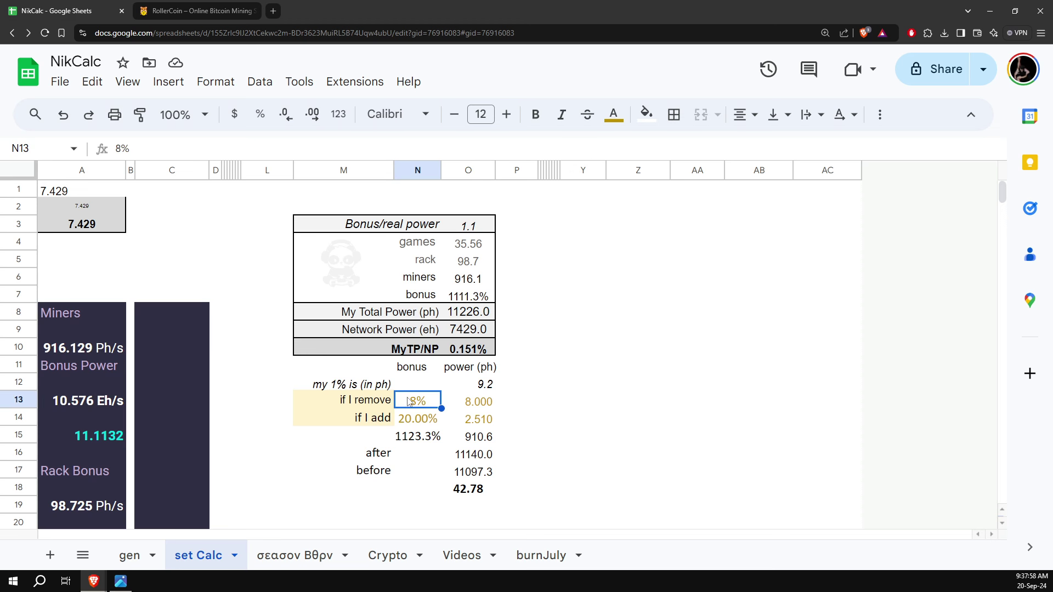
Step: Try entering 2.5% and then 210% as the removed item's bonus
left_click_drag(411, 402, 464, 404)
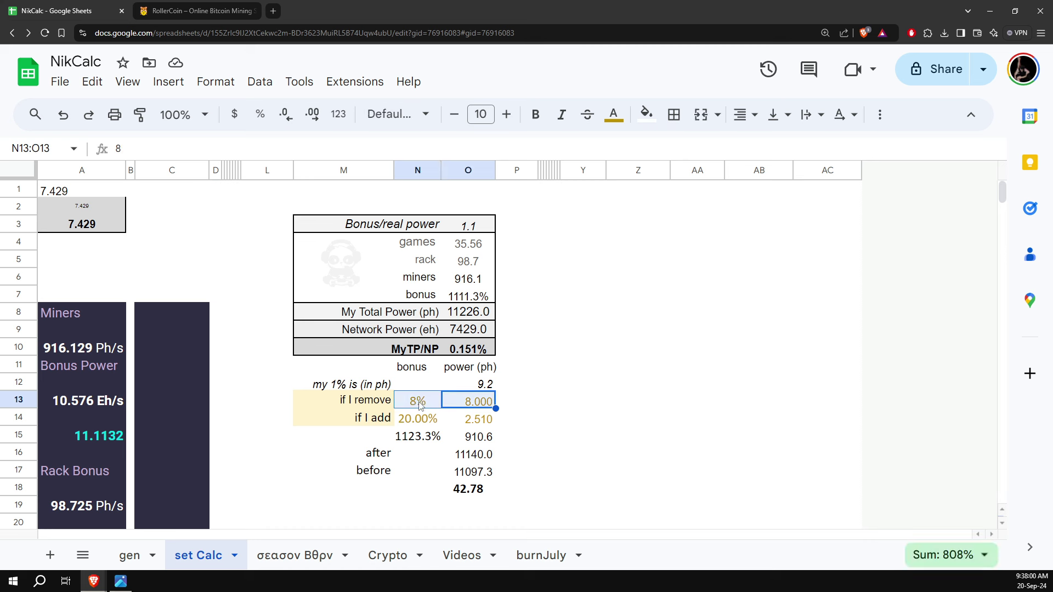
left_click(418, 404)
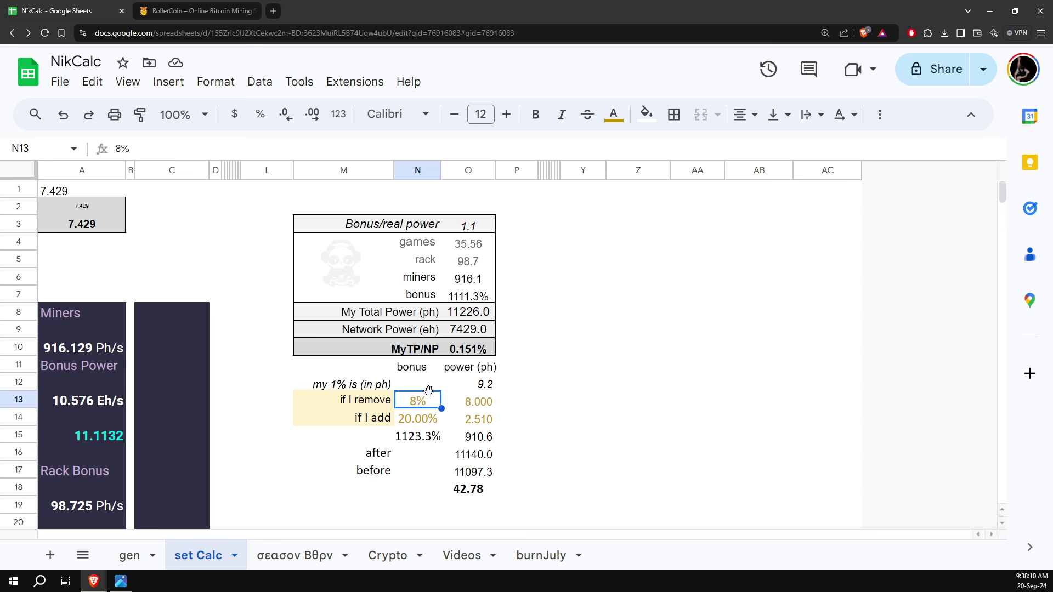
type("2.5%")
type("210")
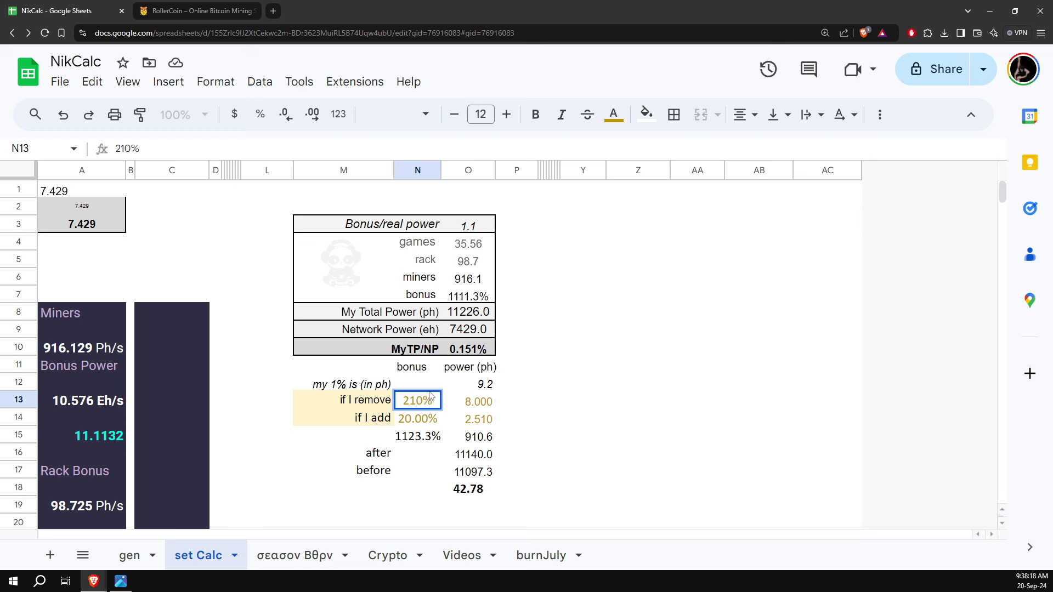
key("Left")
key("Left")
Step: Set the removed item to 10% bonus and 10.000 power, then check the net change
left_click(416, 401)
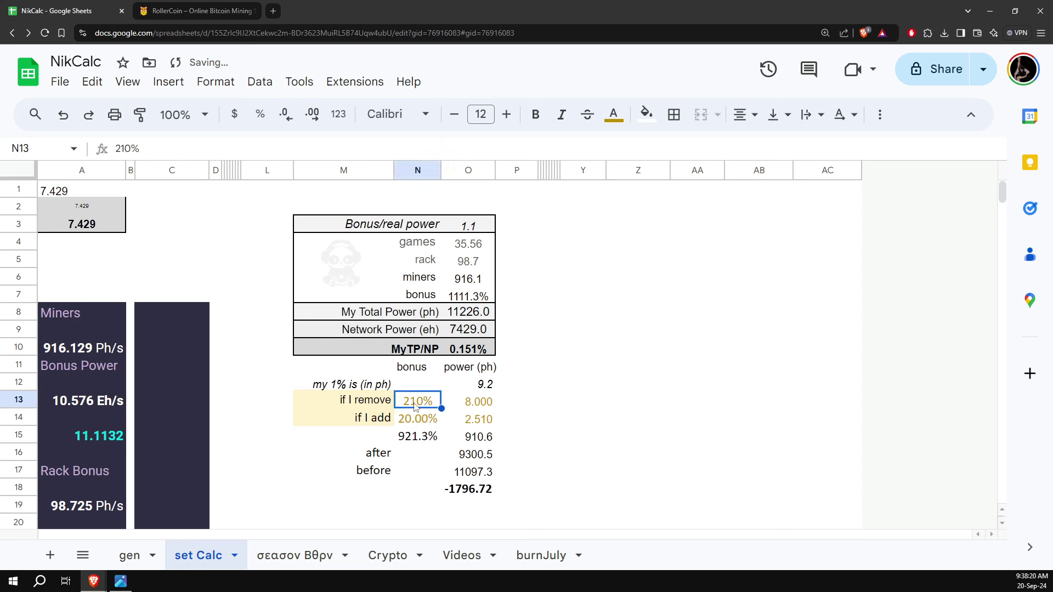
type("10")
key("Return")
key("Up")
key("Right")
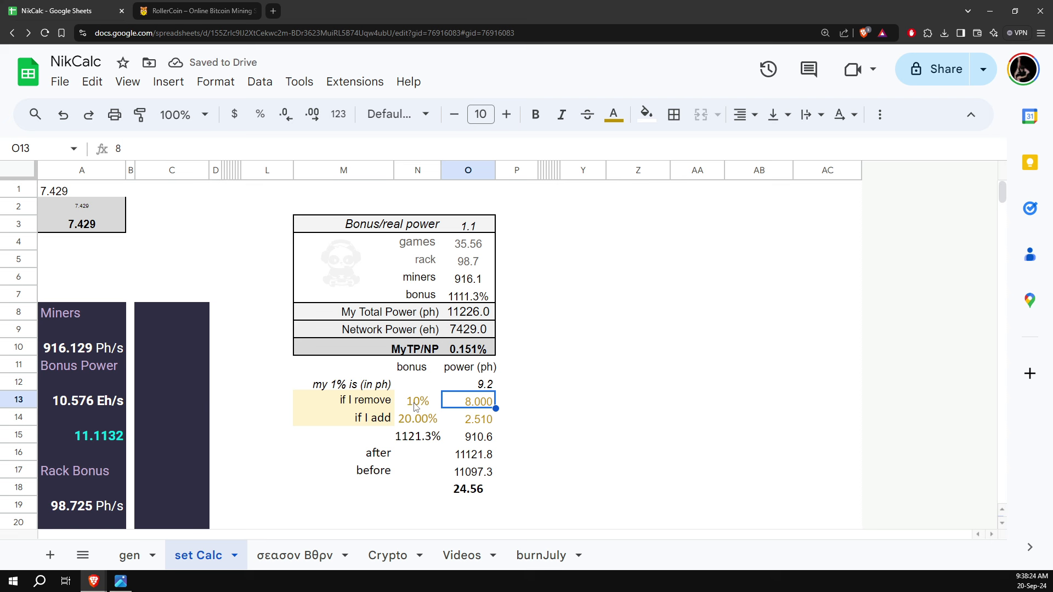
type("10")
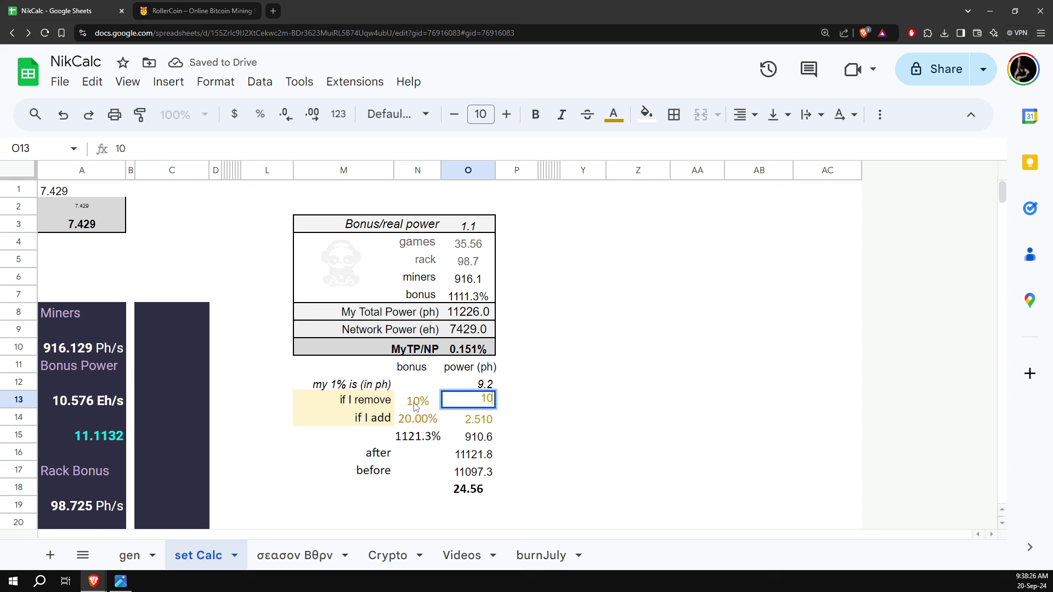
key("Return")
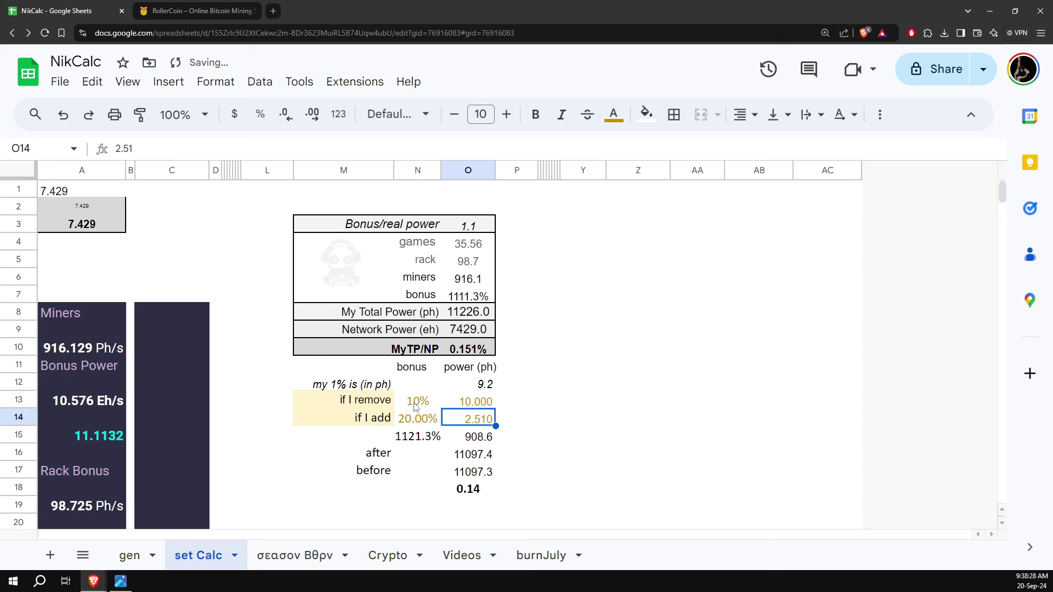
left_click(468, 490)
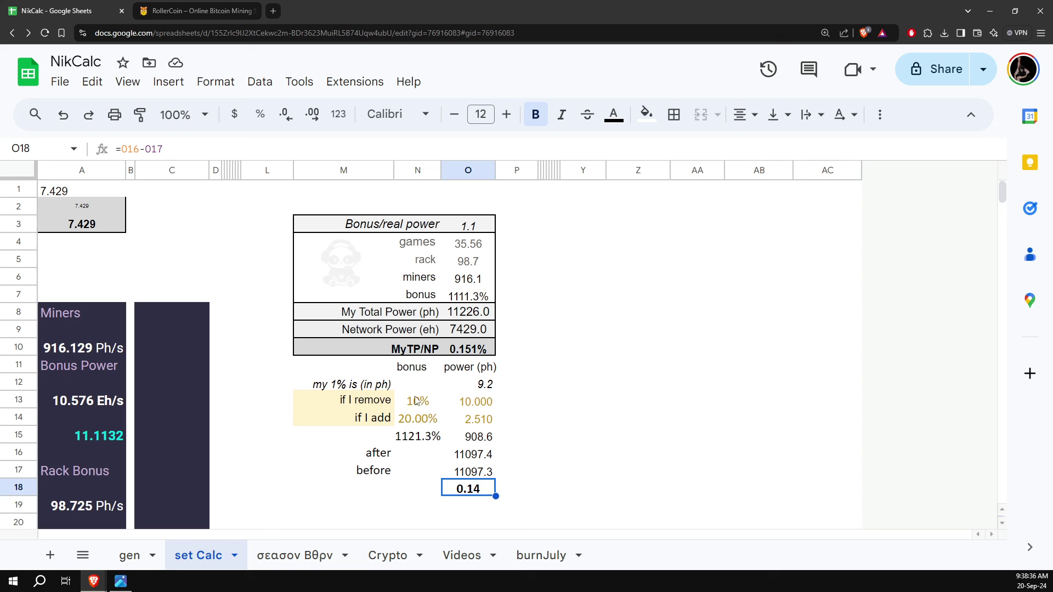
Step: Change the removed item to 11% bonus and 11.000 power, giving a net change of -21.15
left_click_drag(416, 403, 474, 408)
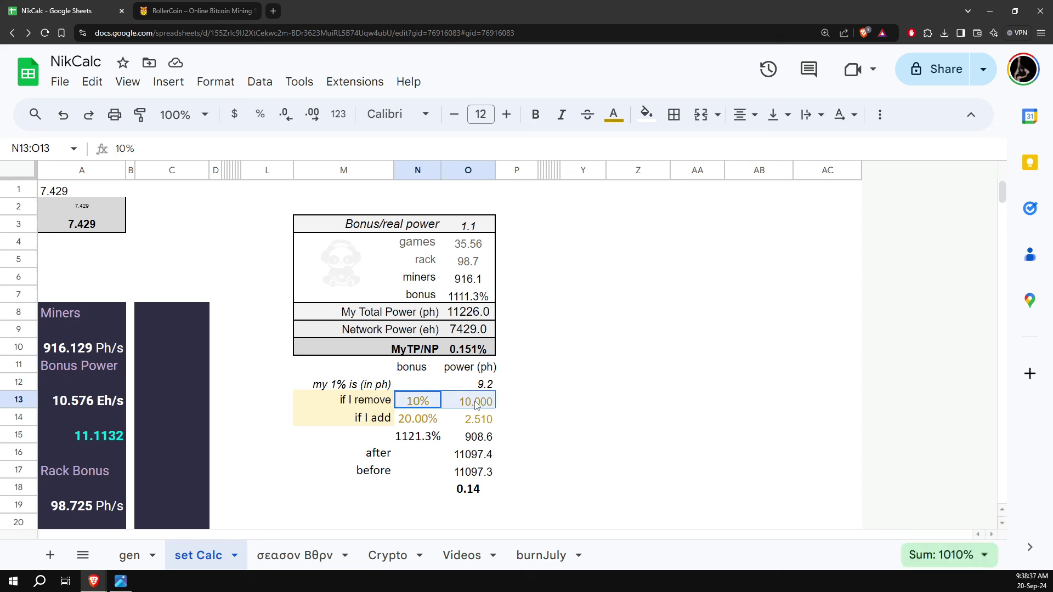
left_click(468, 487)
left_click(428, 402)
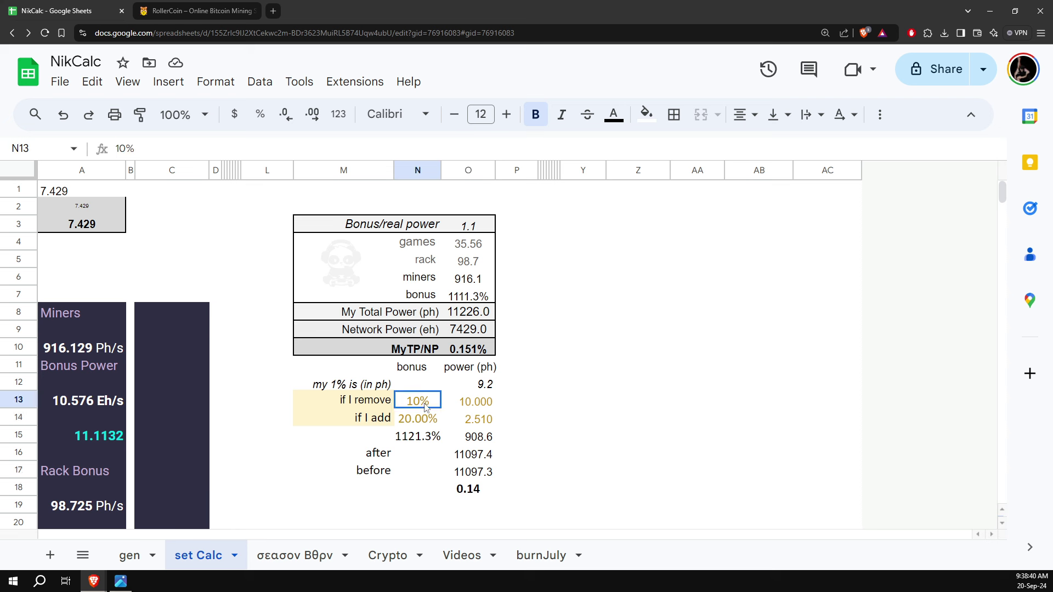
type("11")
key("Tab")
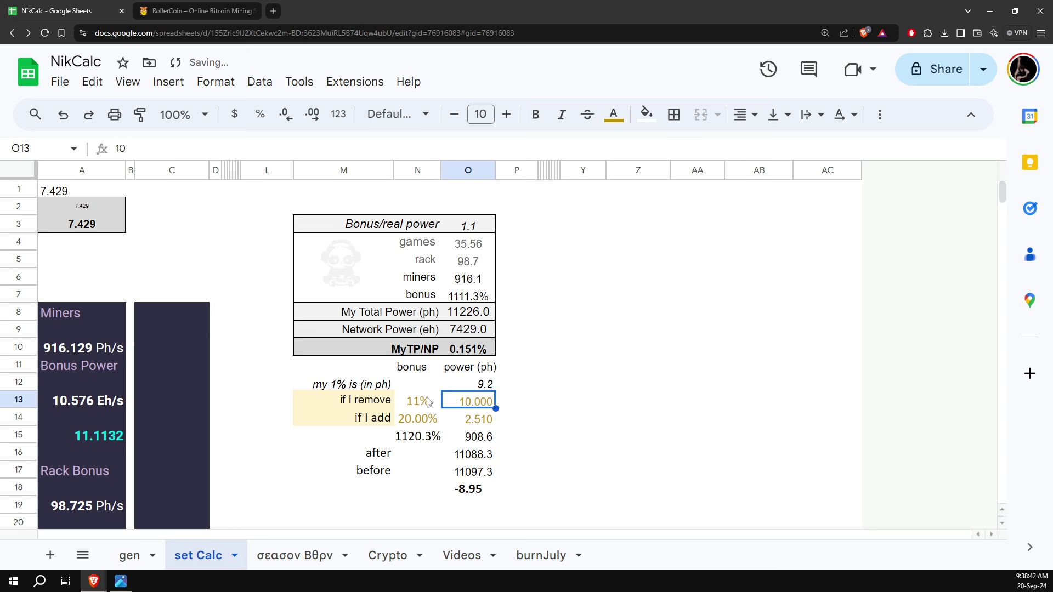
type("11")
key("Return")
left_click(470, 494)
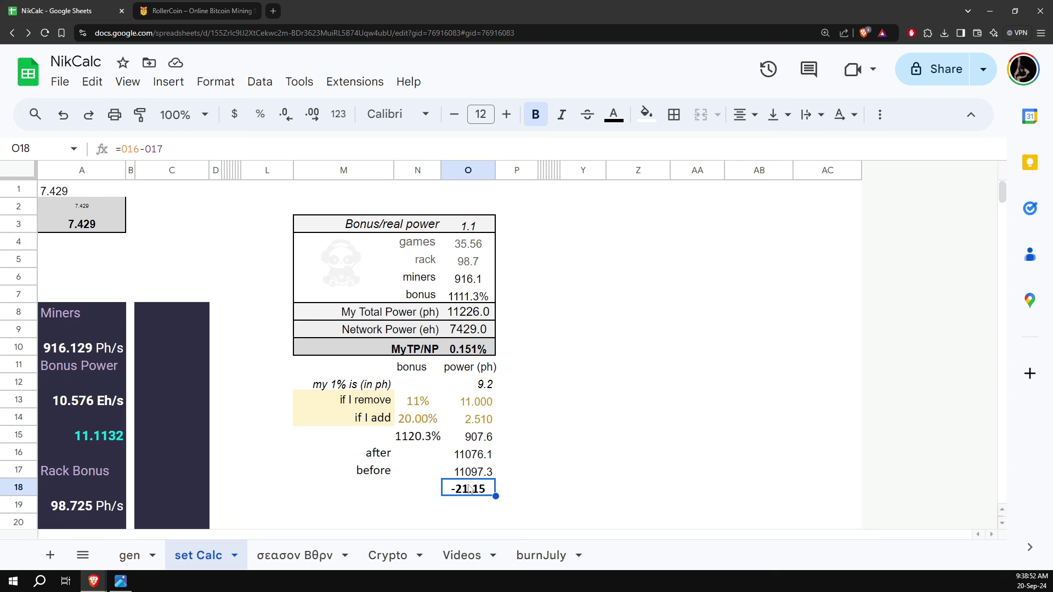
Step: Bring up the set.png Beer Pack Set screenshot in Photos from the taskbar
left_click(121, 581)
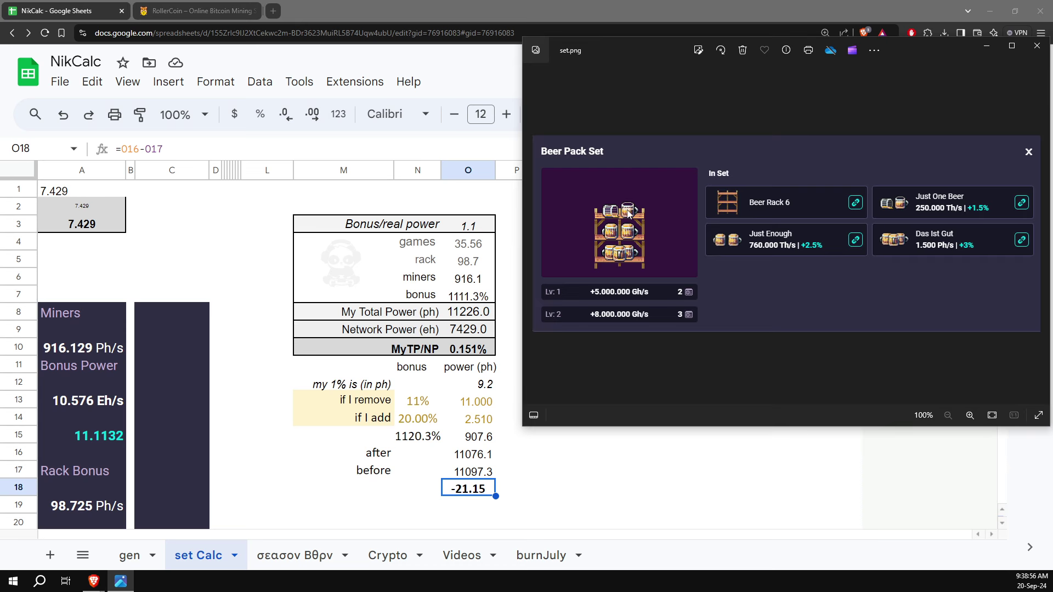